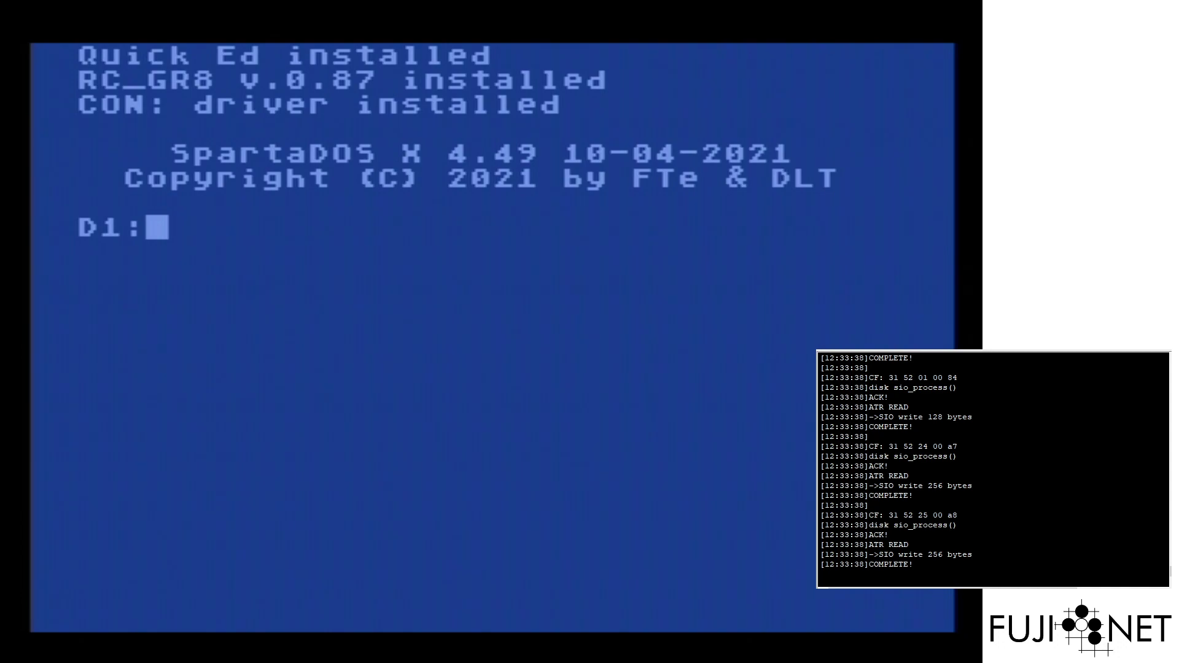
Show NC's usage help, then start typing NC N:SSH://RASPBERRYPI:22/ /C without running it
text(NC)
key(Return)
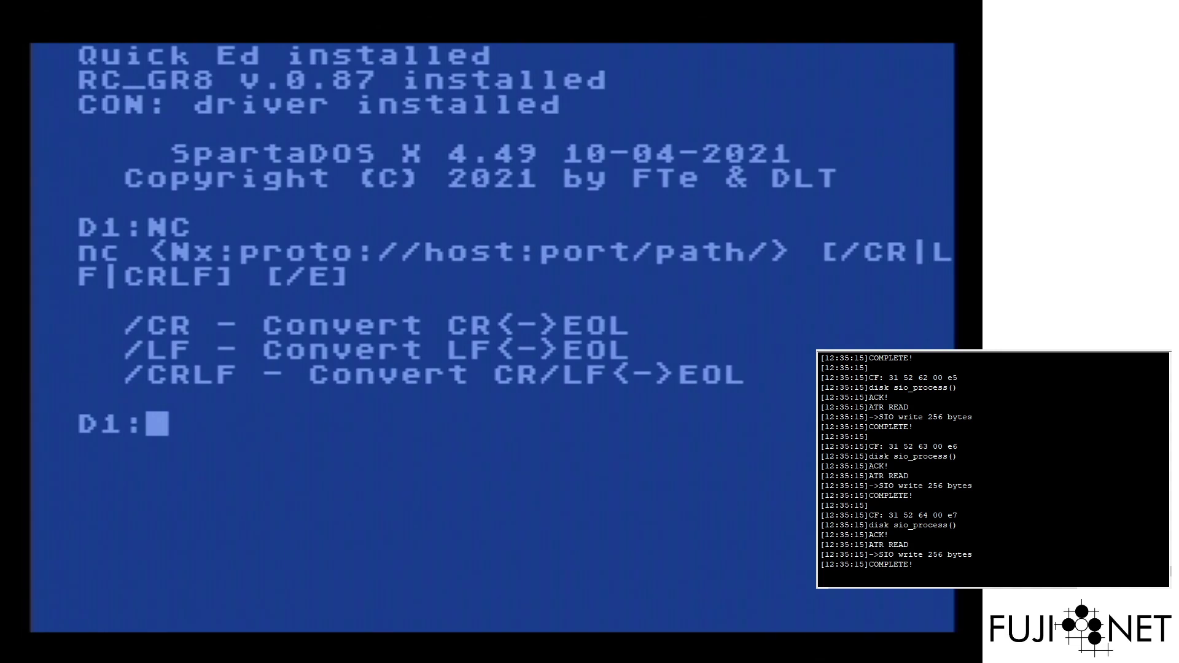
text(NC )
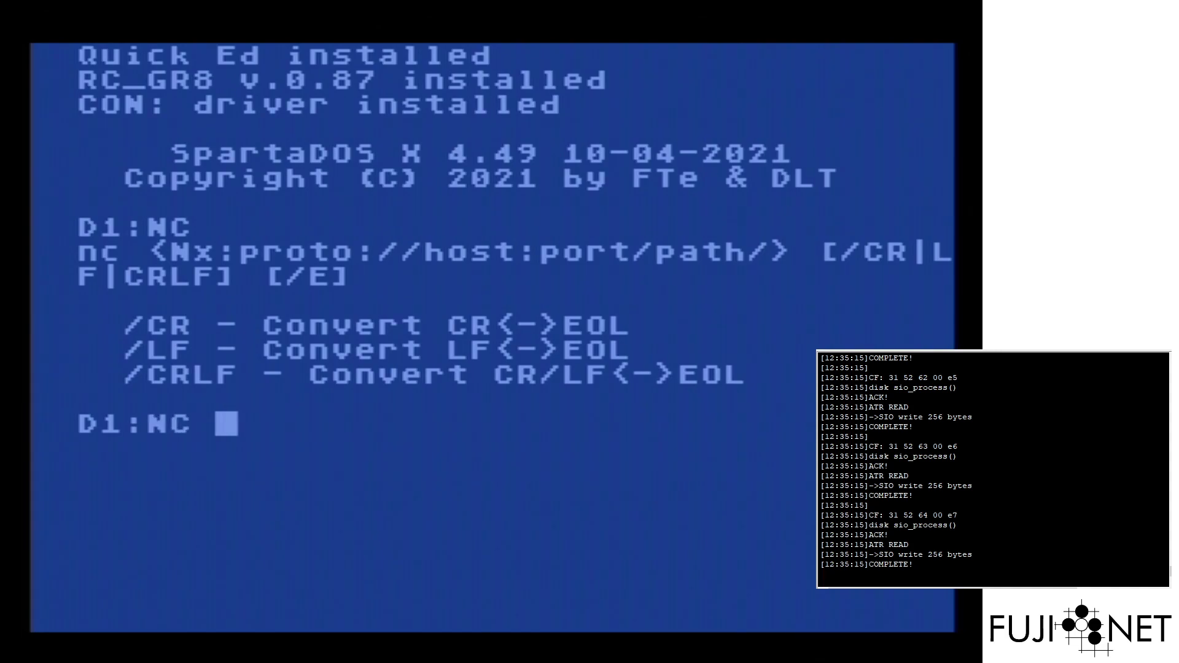
text(N:SS)
key(BackSpace)
key(BackSpace)
text(N:)
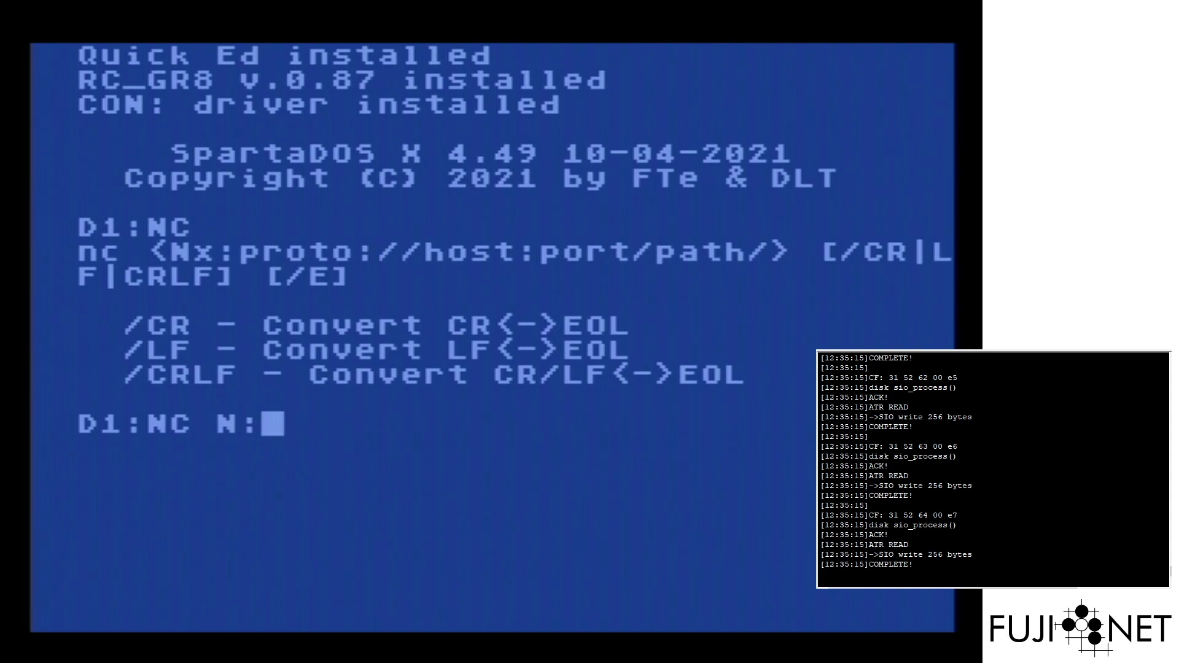
text(SSH:)
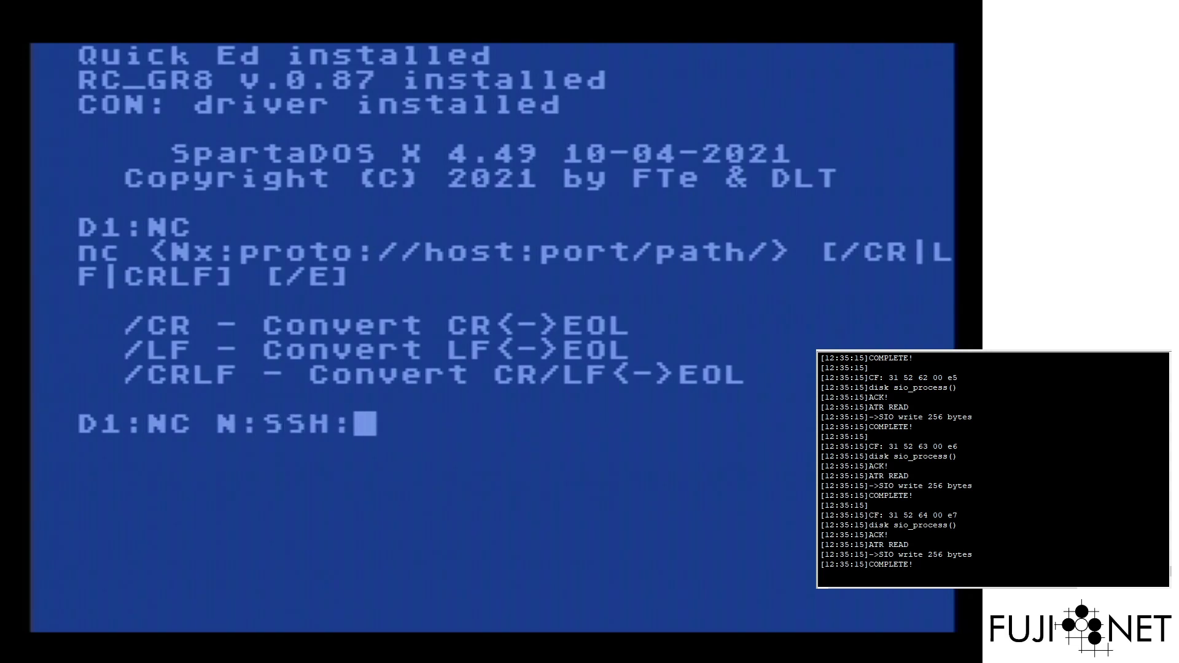
text(//RASPBERRR)
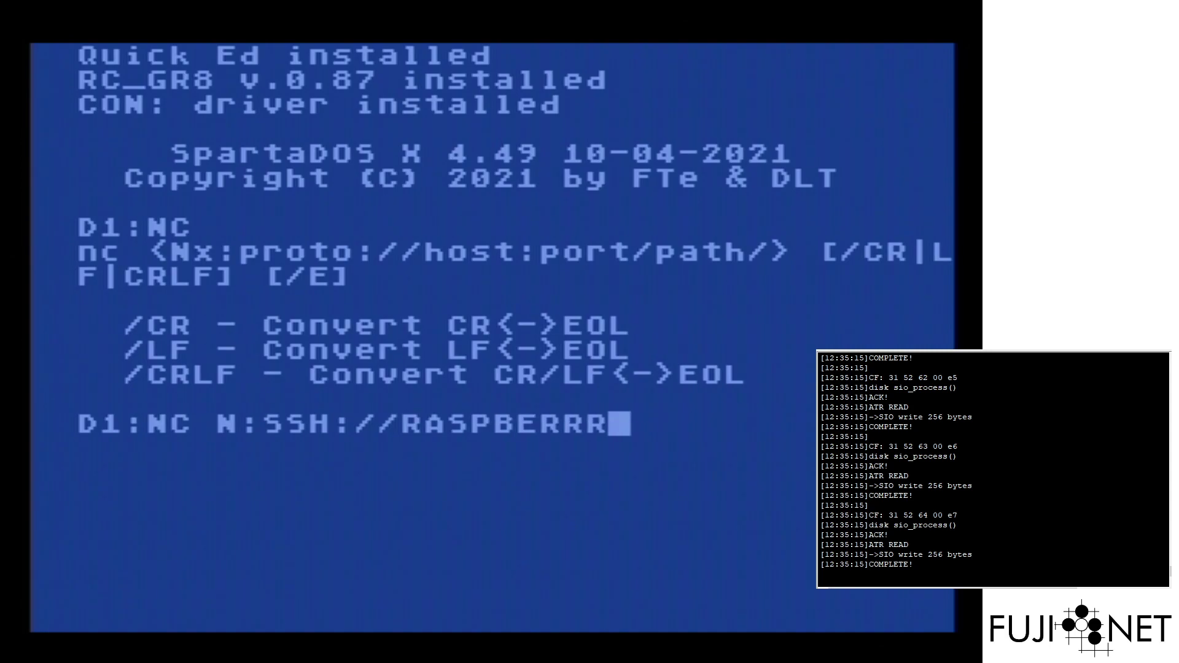
key(BackSpace)
text(YPI)
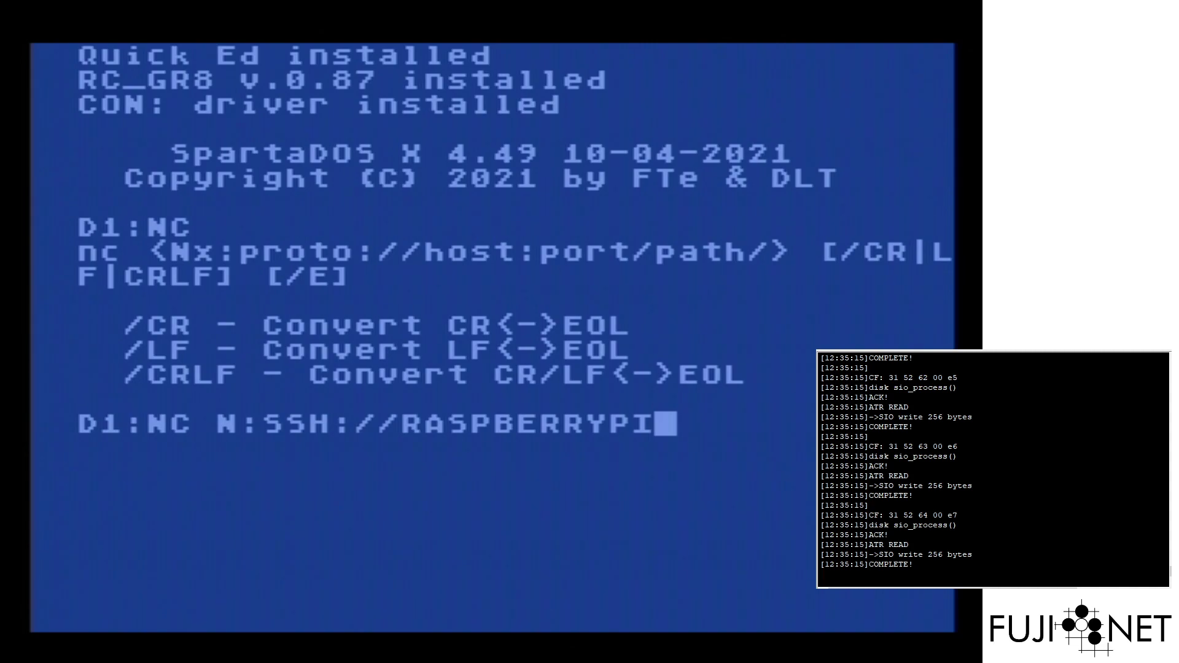
text(:22/)
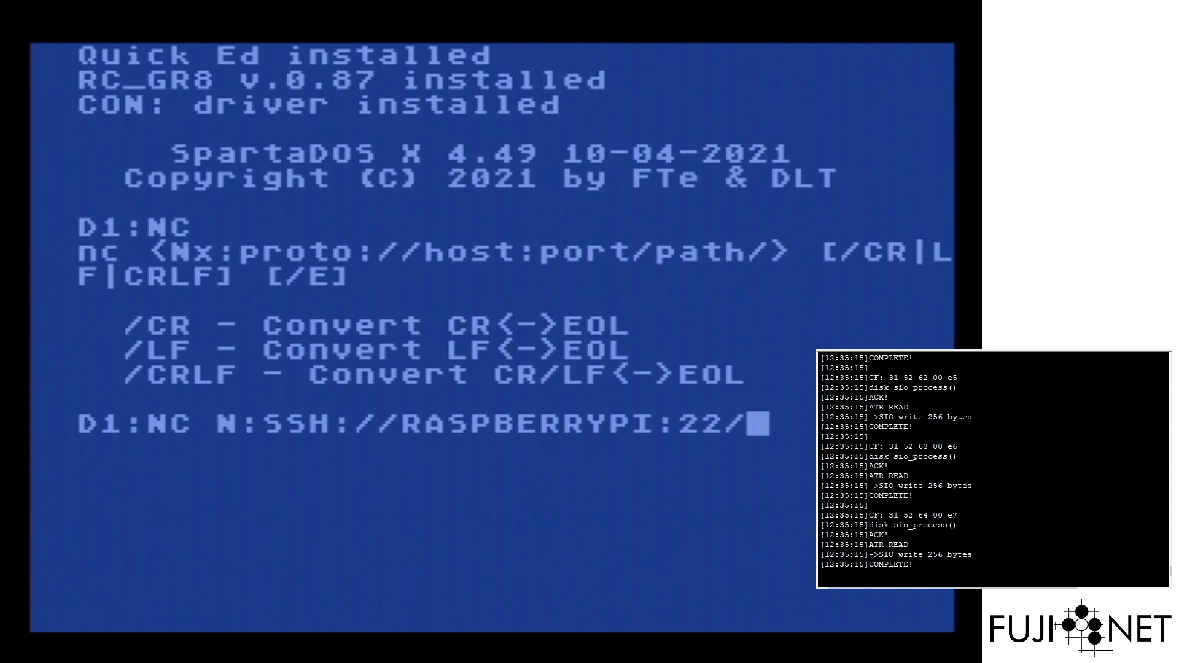
text(/)
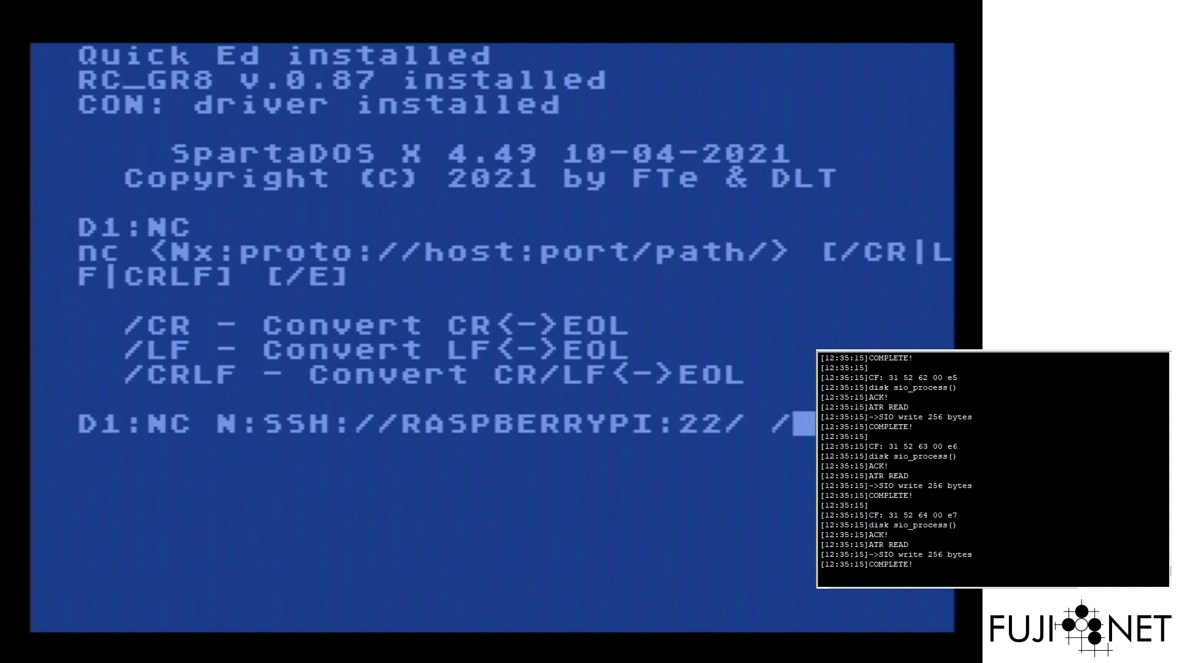
text(C)
Clear the unfinished command and run NLOGIN N: with the account username and password
key(BackSpace)
key(BackSpace)
key(BackSpace)
key(BackSpace)
key(BackSpace)
key(BackSpace)
key(BackSpace)
key(BackSpace)
key(BackSpace)
key(BackSpace)
key(BackSpace)
key(BackSpace)
key(BackSpace)
key(BackSpace)
key(BackSpace)
key(BackSpace)
key(BackSpace)
key(BackSpace)
key(BackSpace)
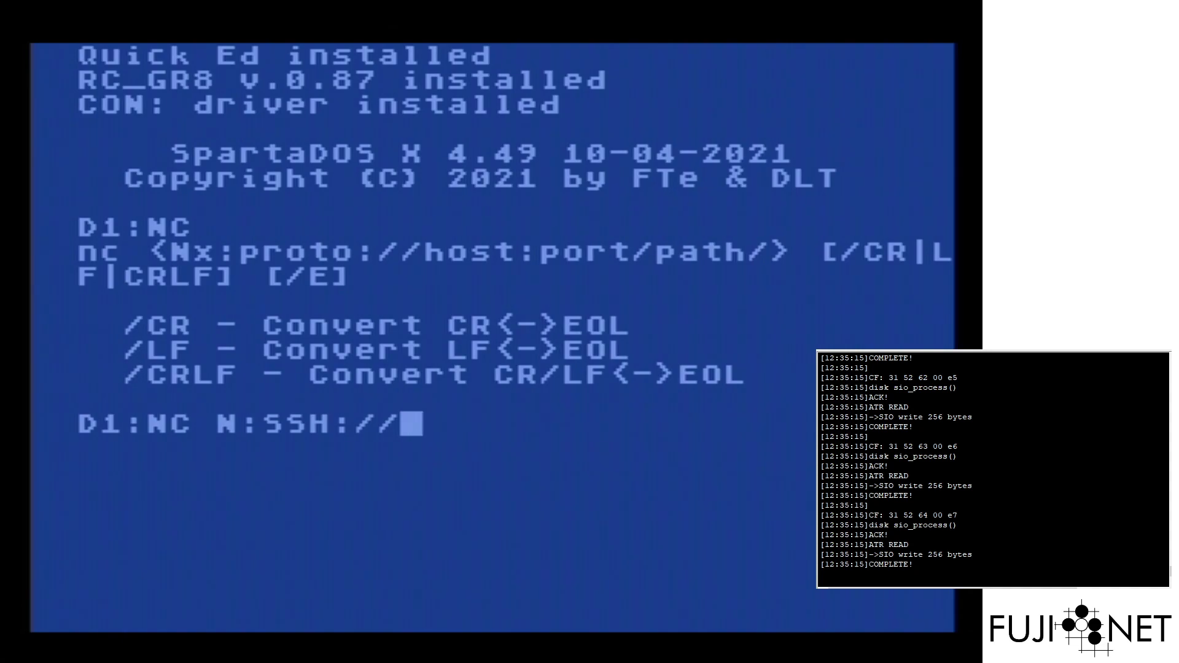
key(BackSpace)
key(BackSpace)
key(BackSpace)
key(BackSpace)
key(BackSpace)
key(BackSpace)
key(BackSpace)
key(BackSpace)
key(BackSpace)
key(BackSpace)
key(BackSpace)
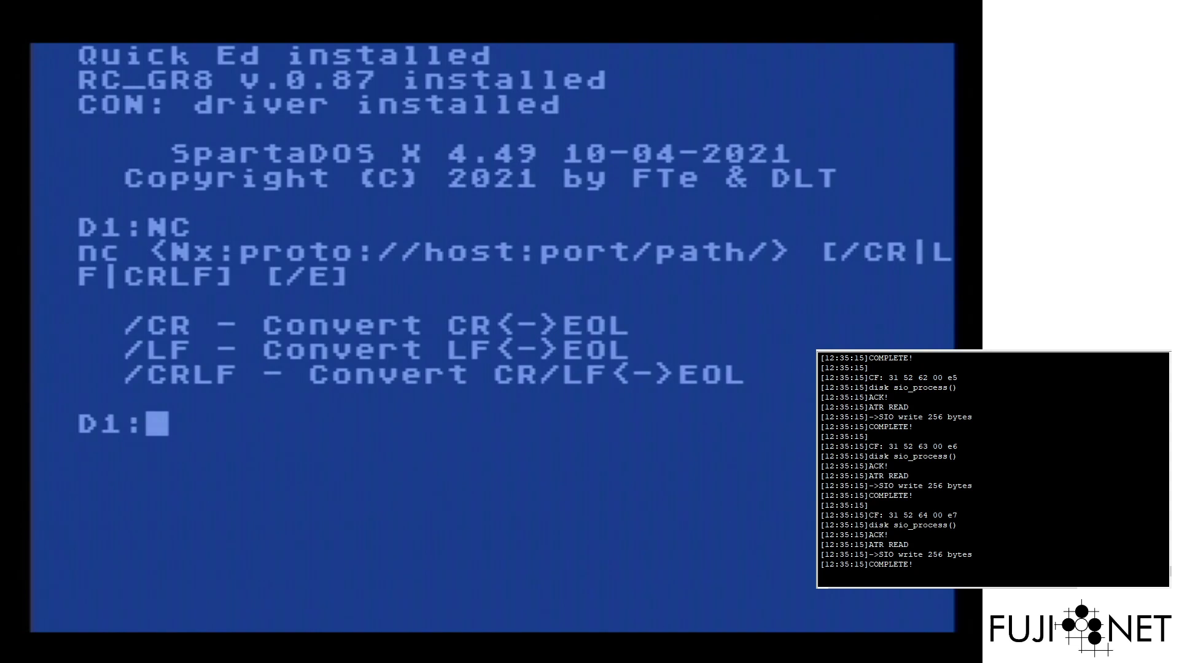
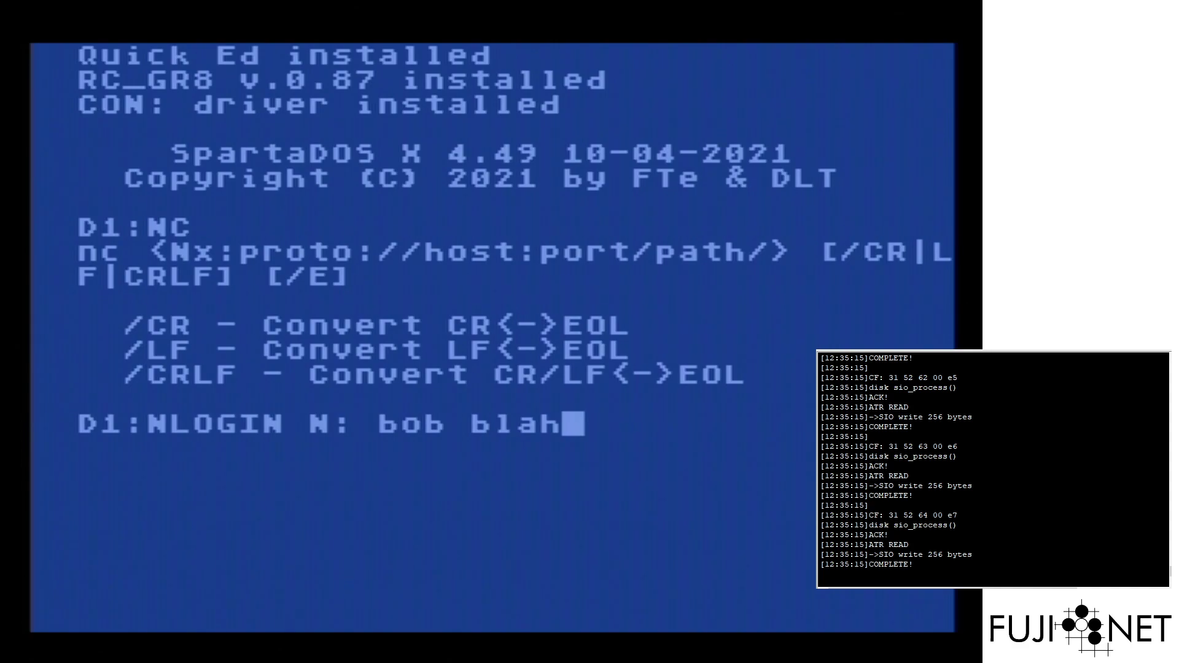
key(Return)
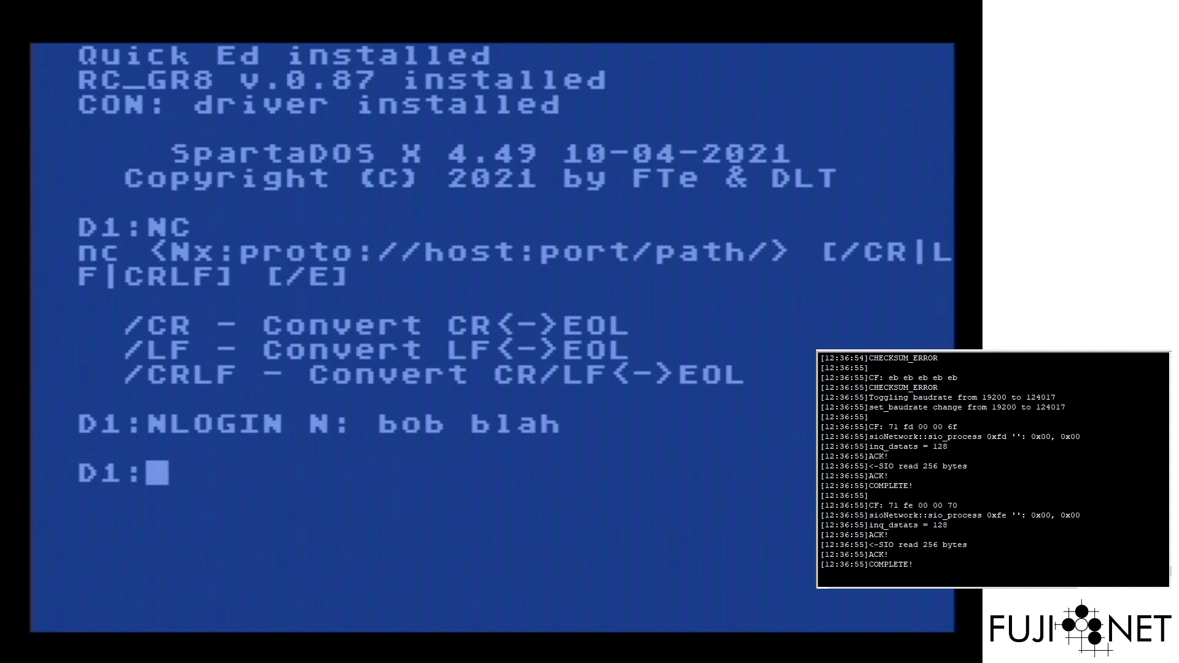
Run NC N:SSH://RASPBERRYPI:22/ with CR/LF conversion to reach the Pi's Debian shell
text(NC)
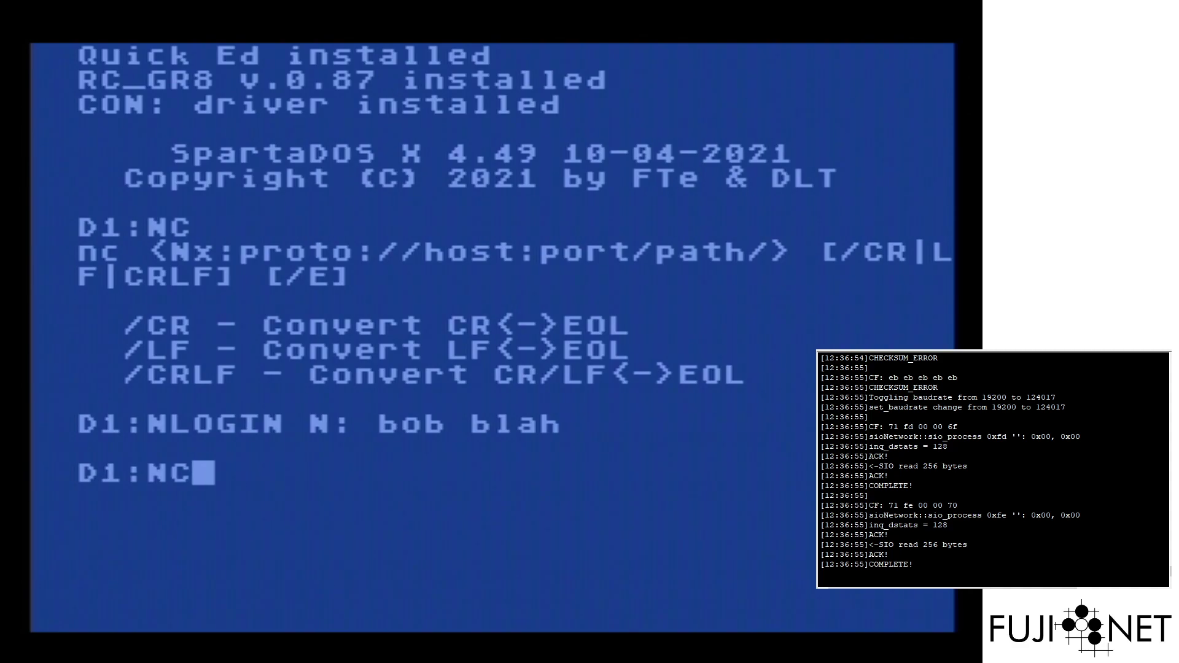
text( N:SSH://RASPBERRYPI)
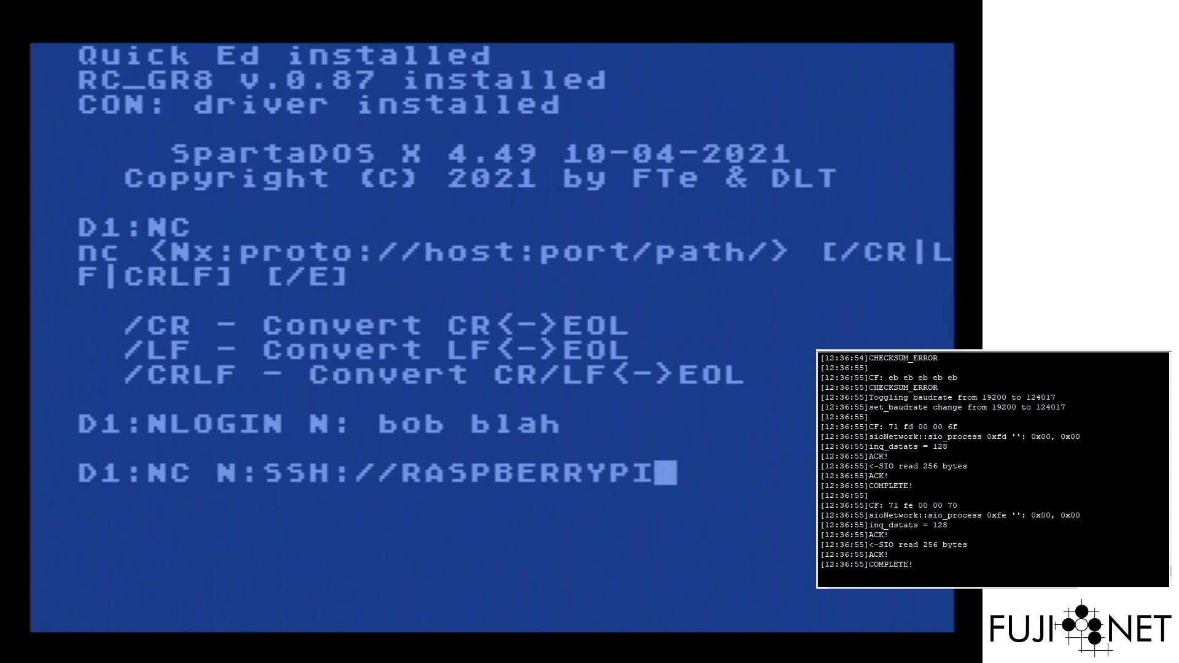
text(:22/)
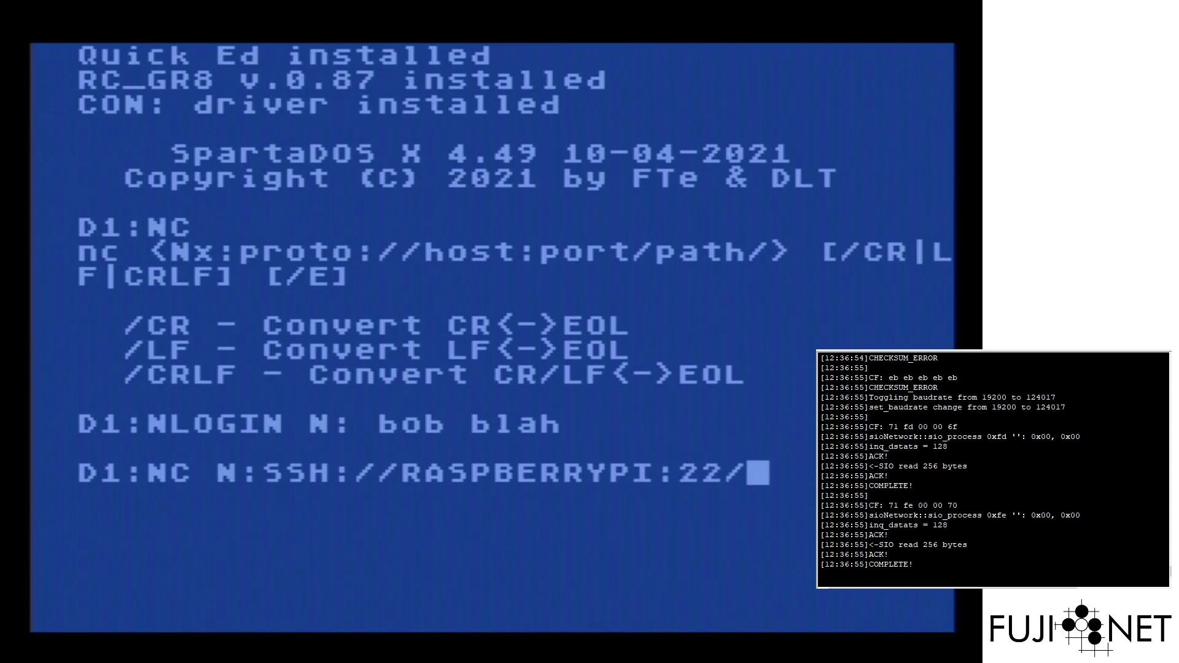
text( /C)
key(Return)
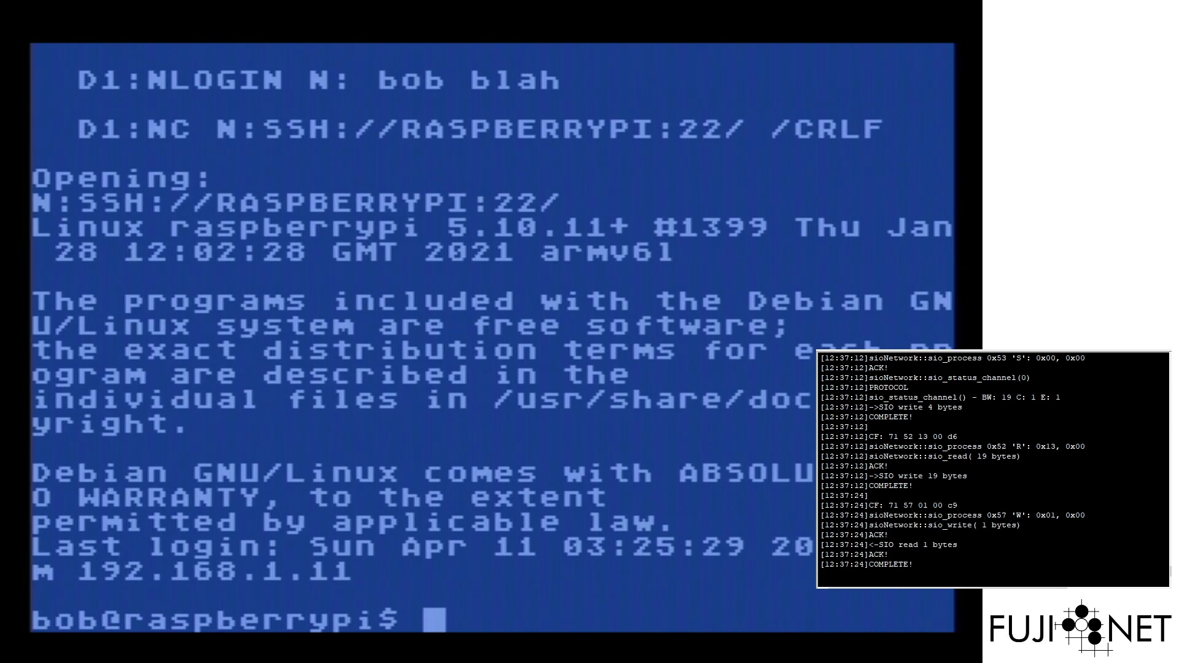
List the home directory, change to / and list it, then log out with Ctrl+D
text(ls)
key(Return)
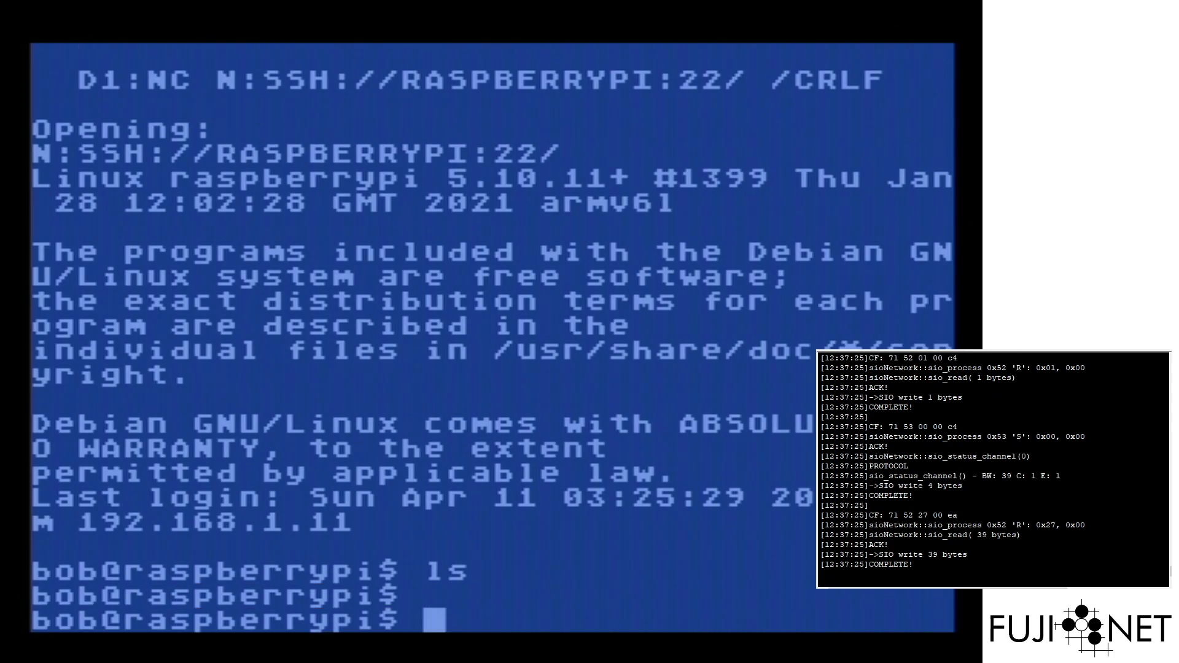
text(cd /)
key(Return)
text(ls)
key(Return)
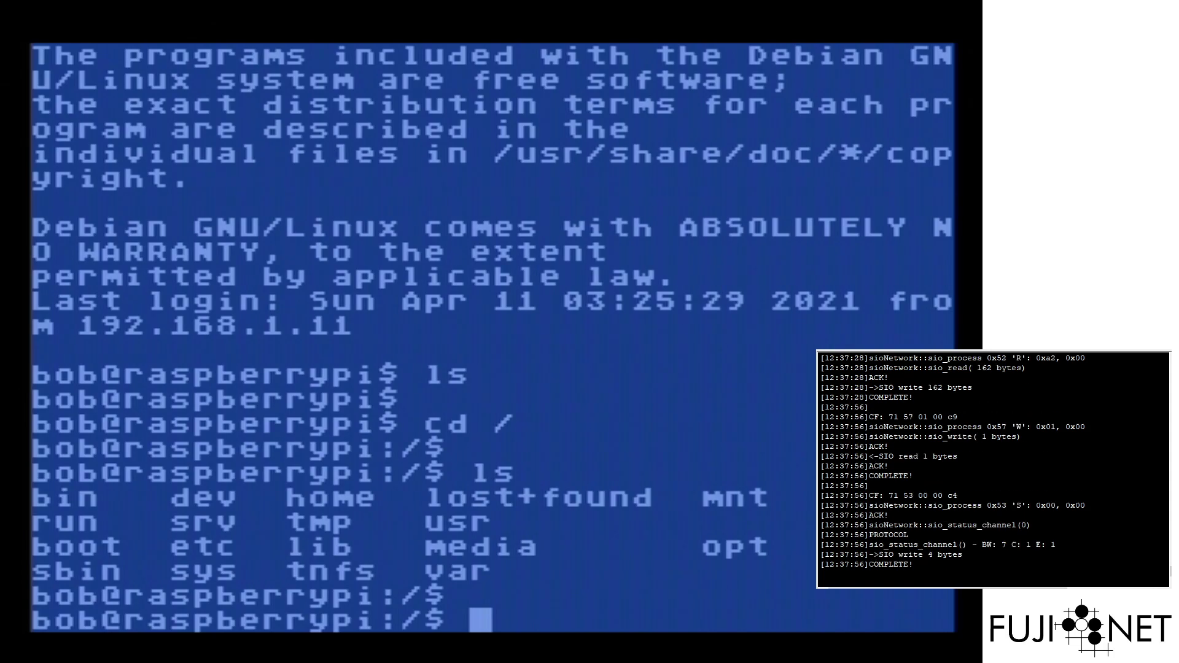
key(ctrl+d)
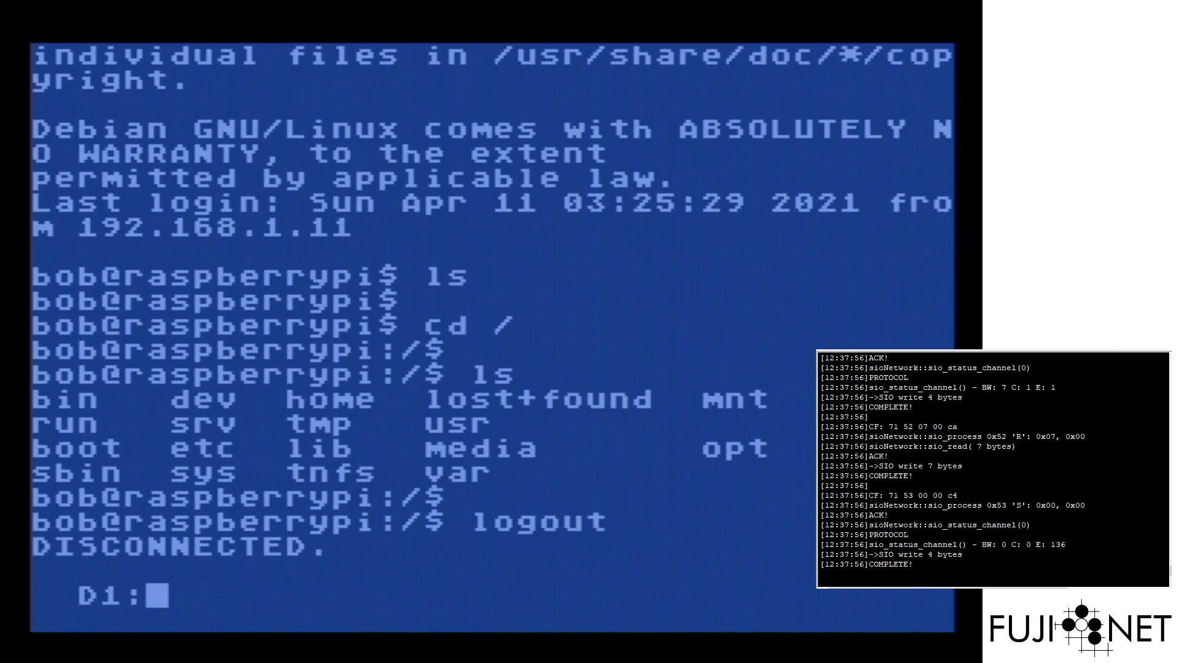
List the files on drive D1 with DIR
text(di)
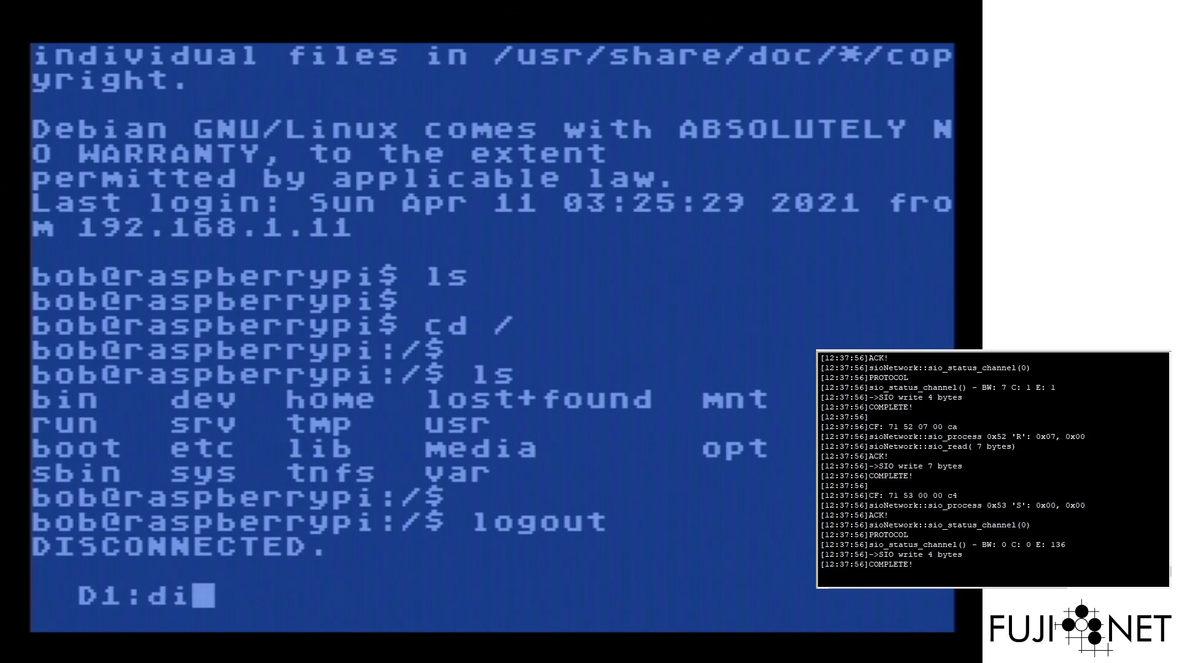
key(BackSpace)
key(BackSpace)
text(DIR)
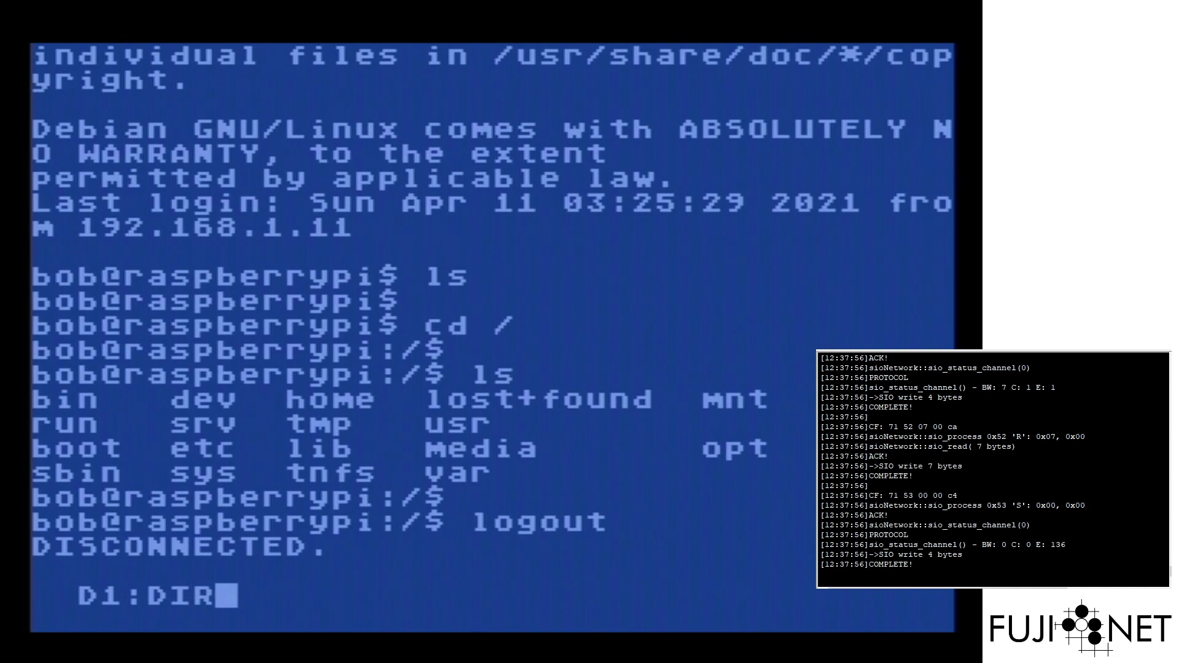
key(Return)
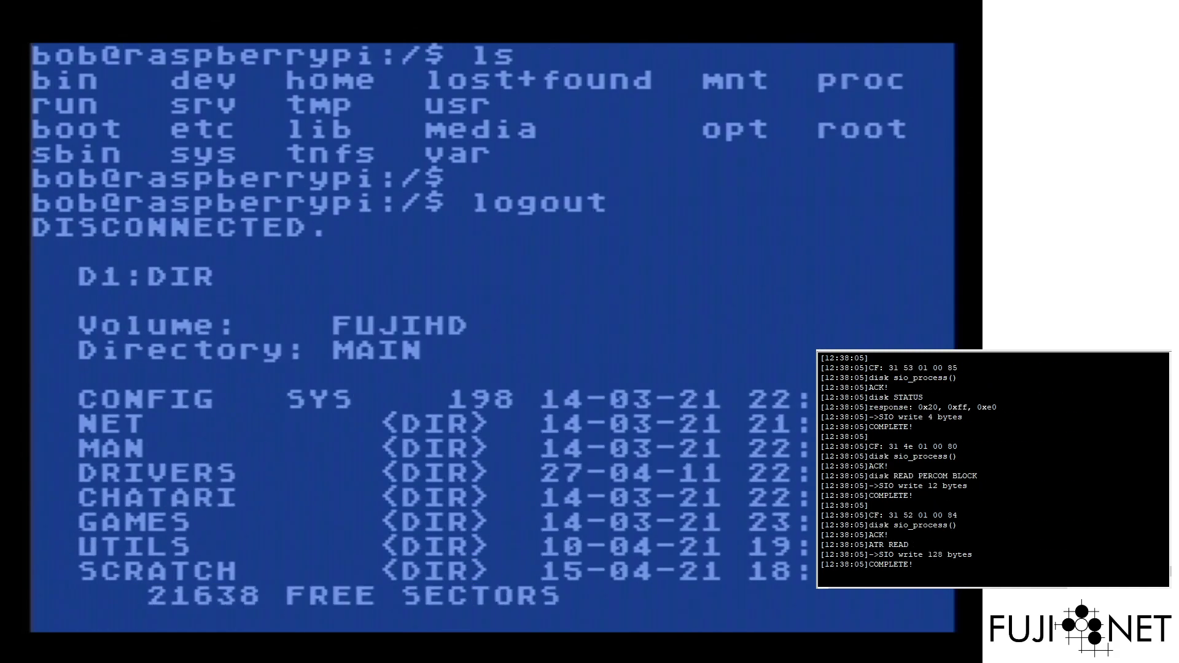
Enter the NET directory, list its programs, and switch the console to 80 columns
text(CD NET)
key(Return)
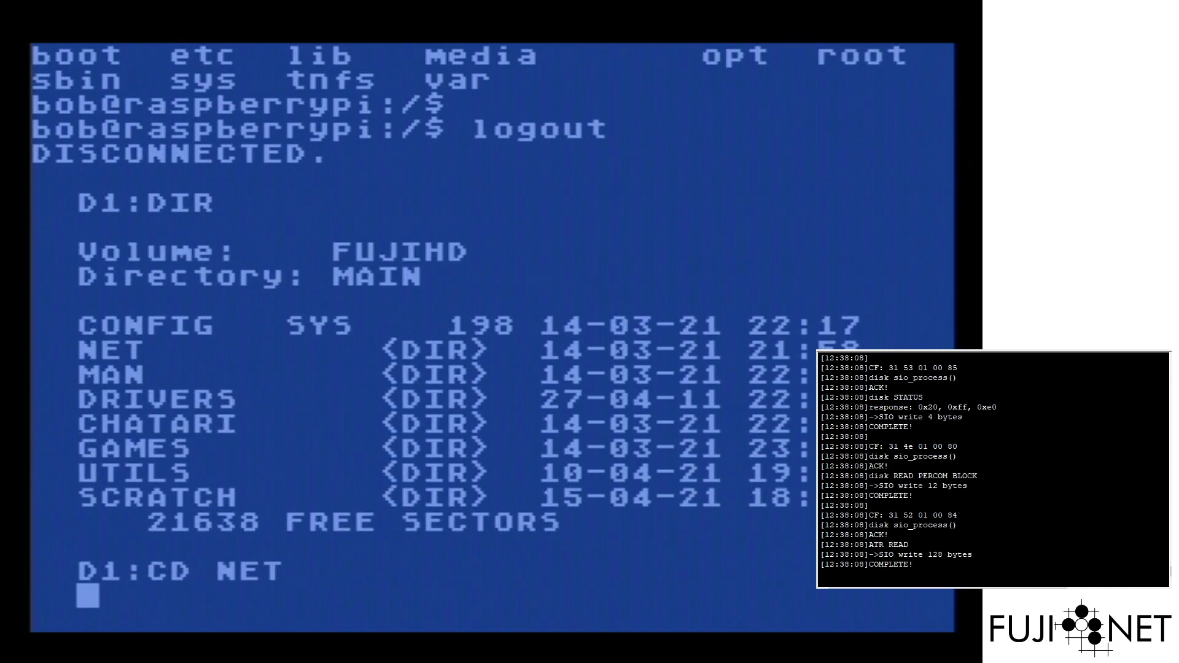
text(DIR)
key(Return)
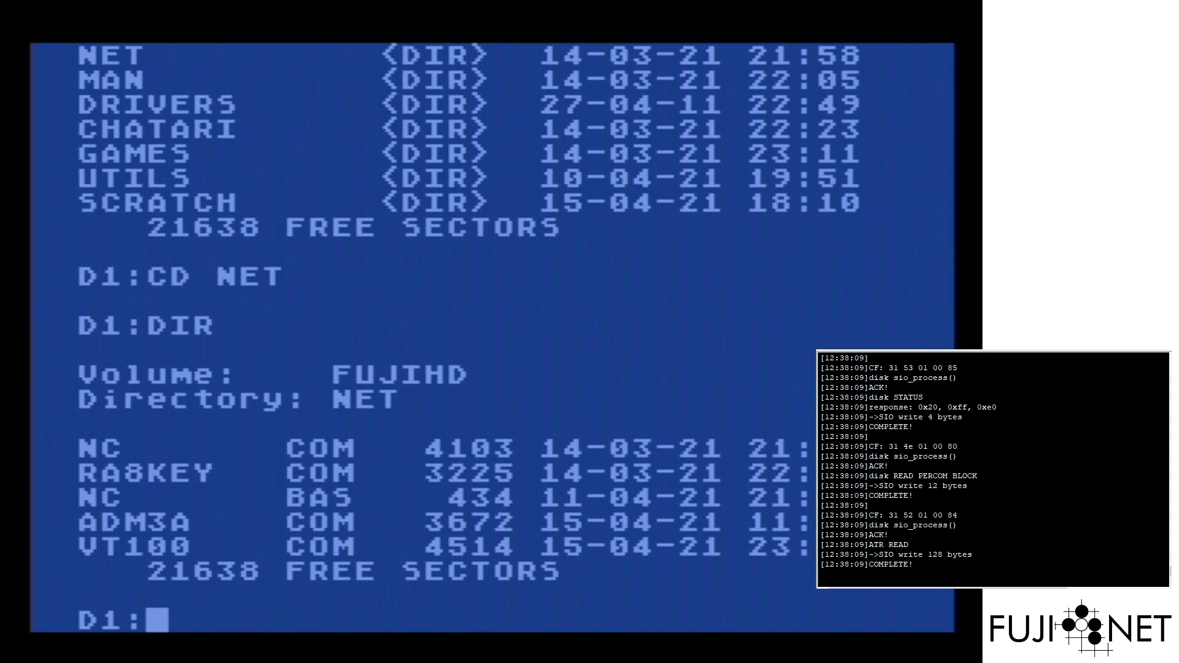
text(CON 80)
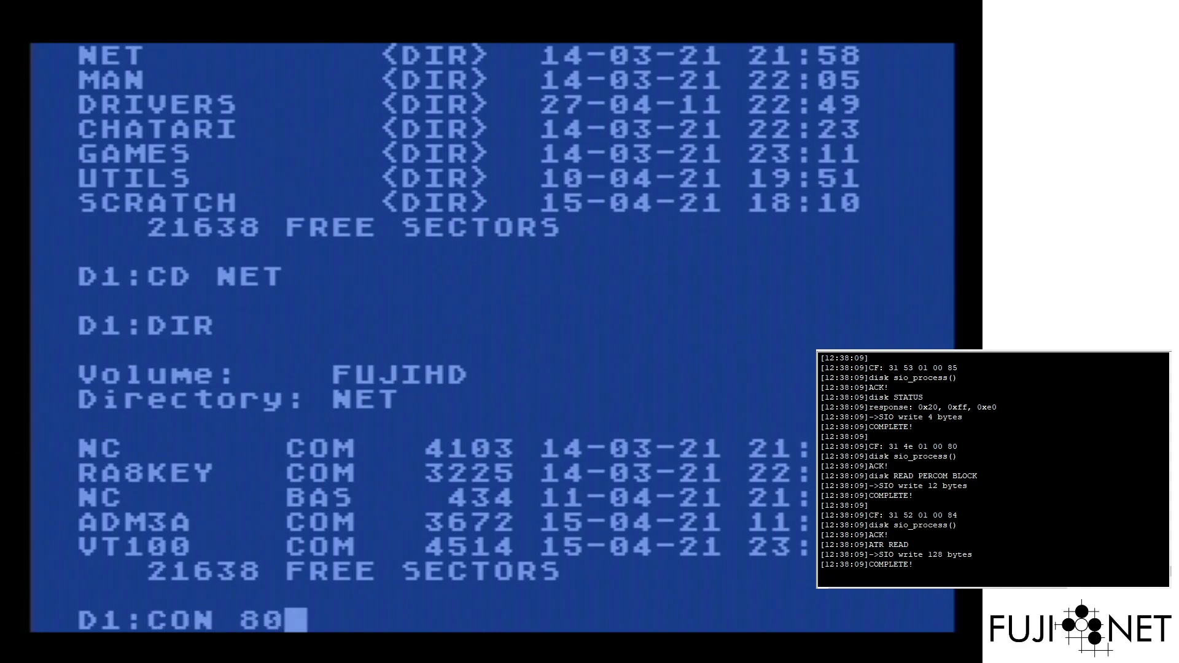
key(Return)
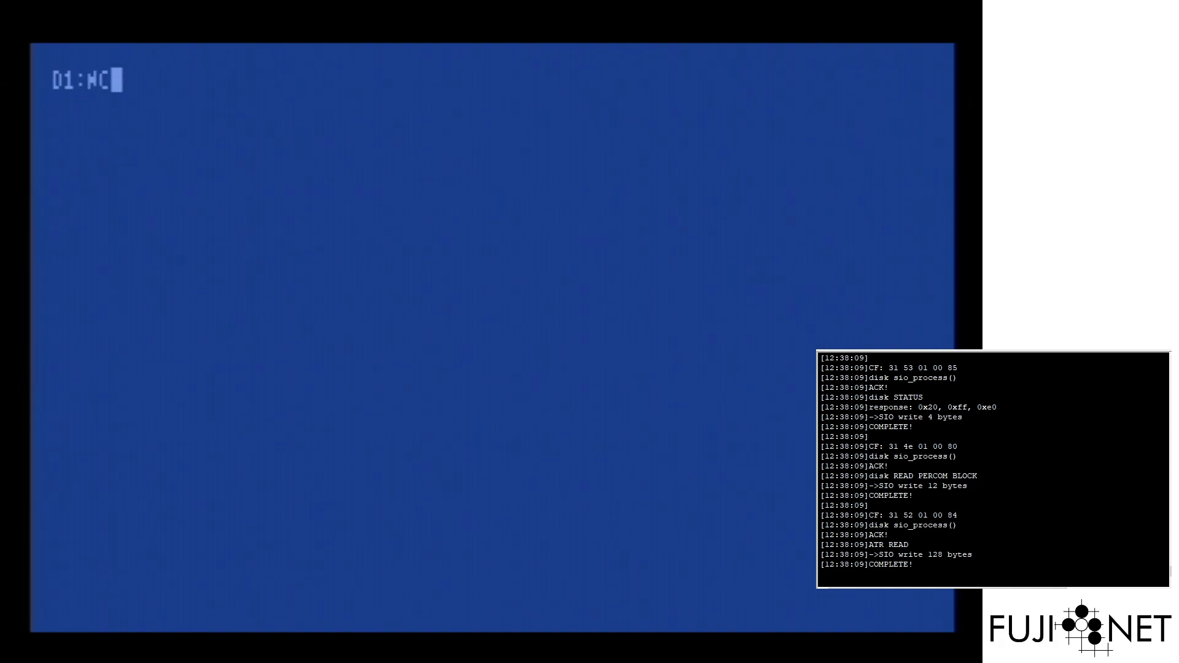
Connect to N:SSH://RASPBERRYPI:22/ with /CRLF conversion using NetCat
text(N:SSH://)
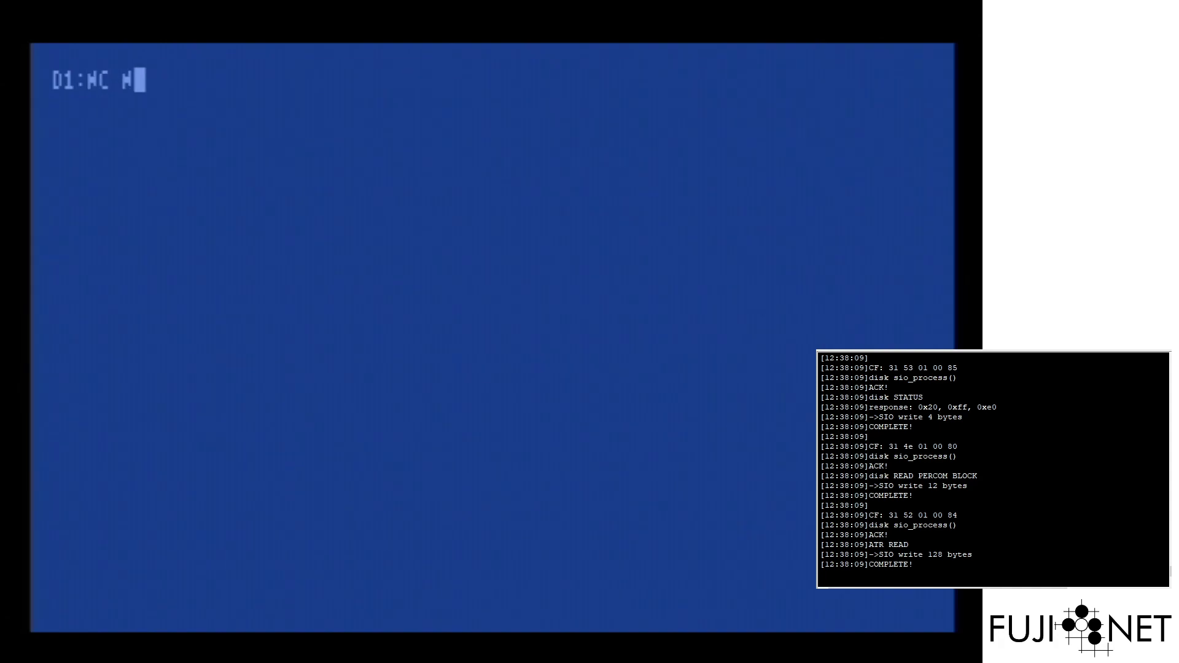
text(RASPBERRYPI/)
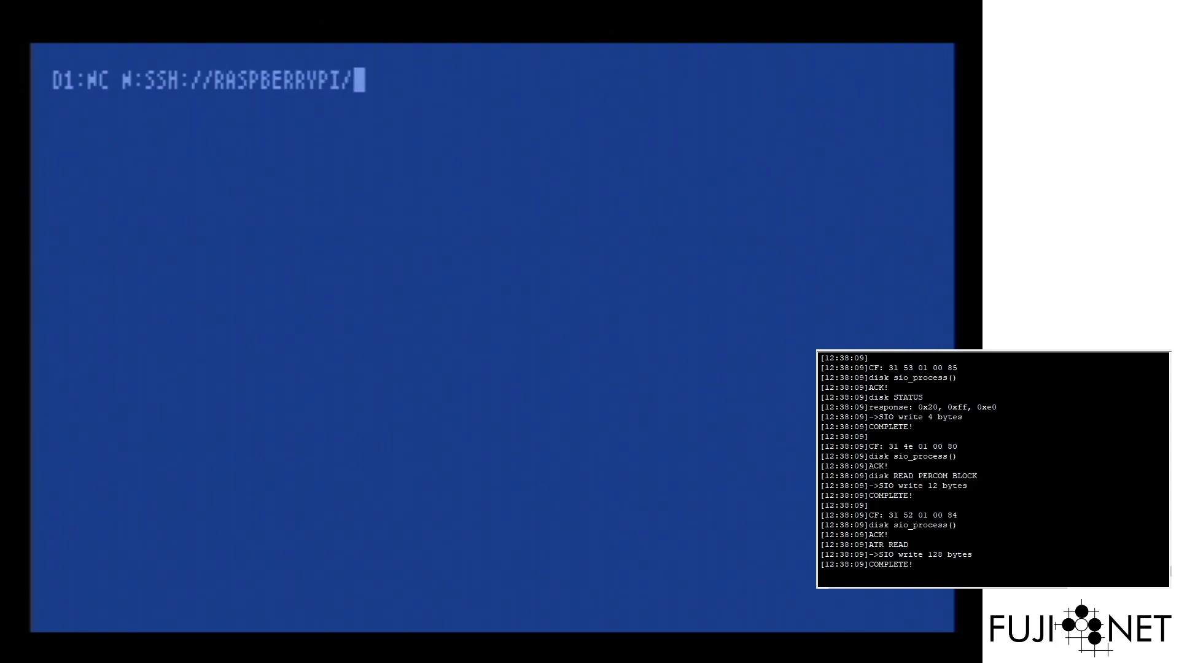
key(BackSpace)
text(:22/ /CRLF)
key(Return)
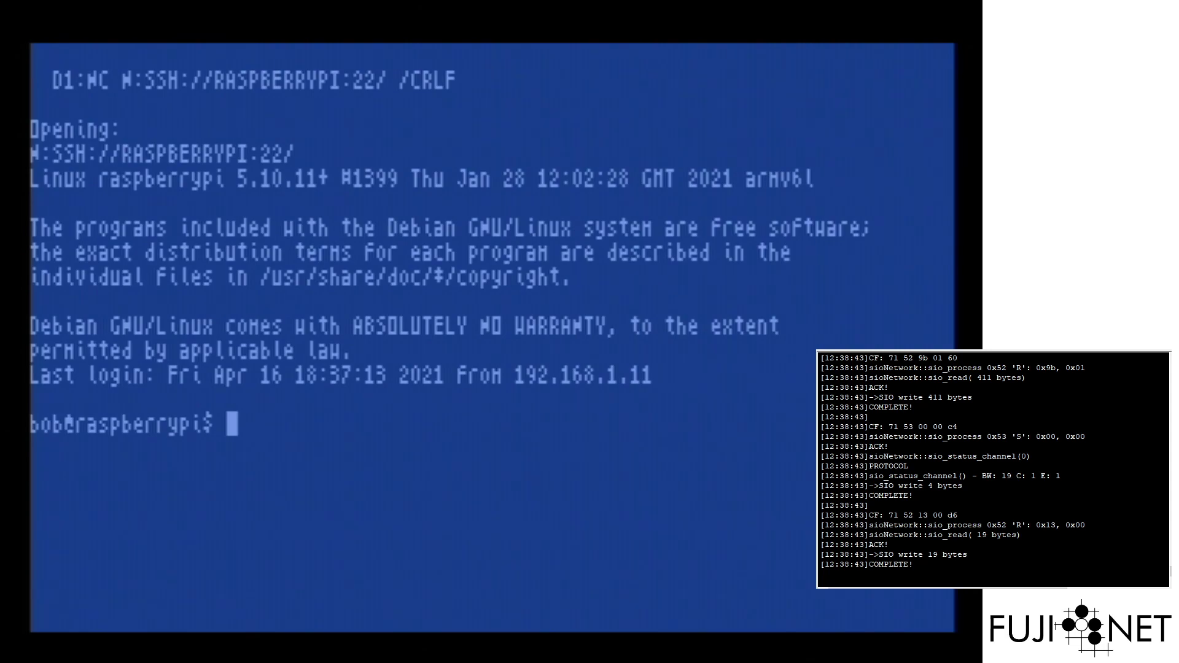
Run top on the Raspberry Pi to view its process list
text(t)
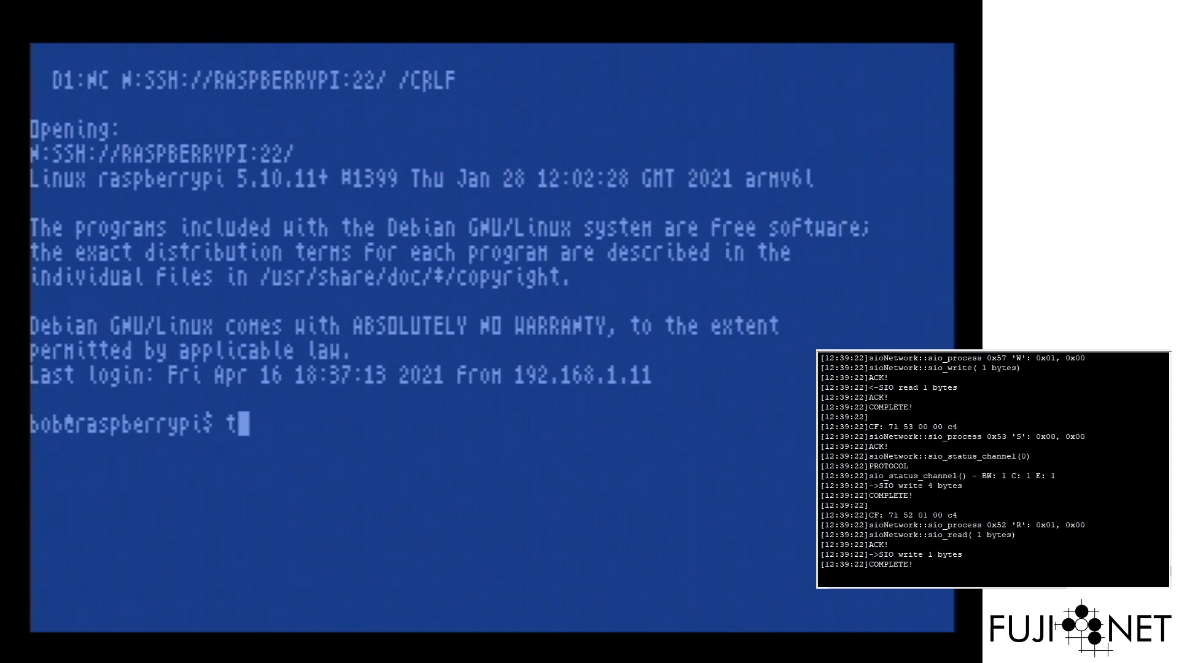
key(BackSpace)
text(top)
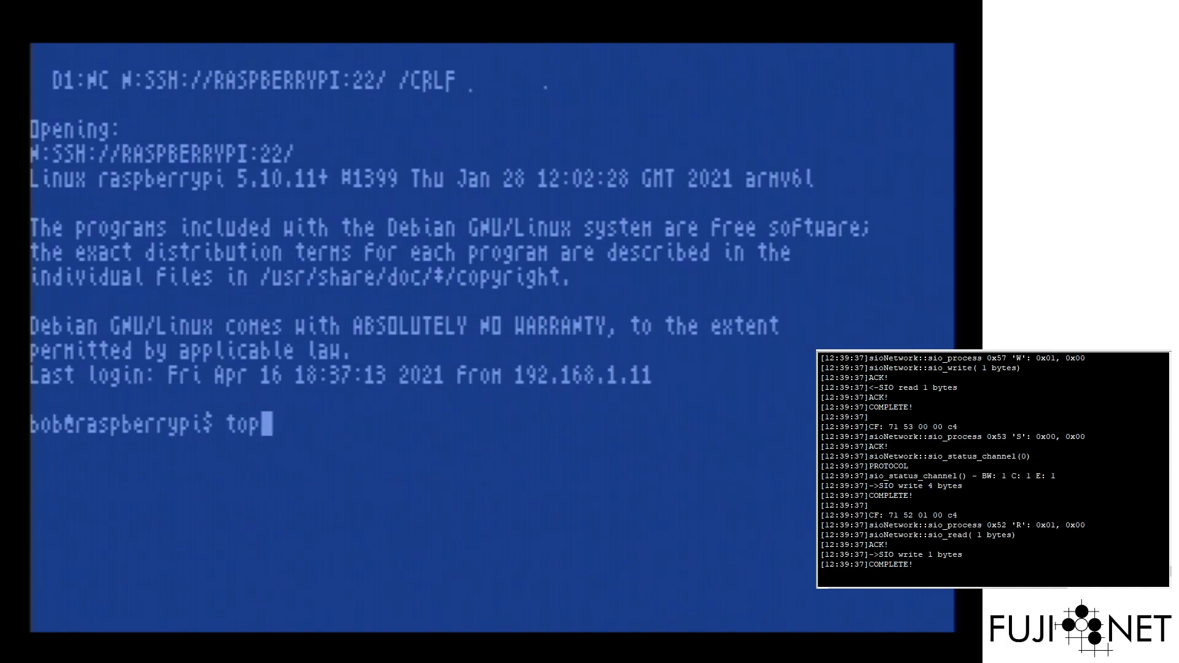
key(Return)
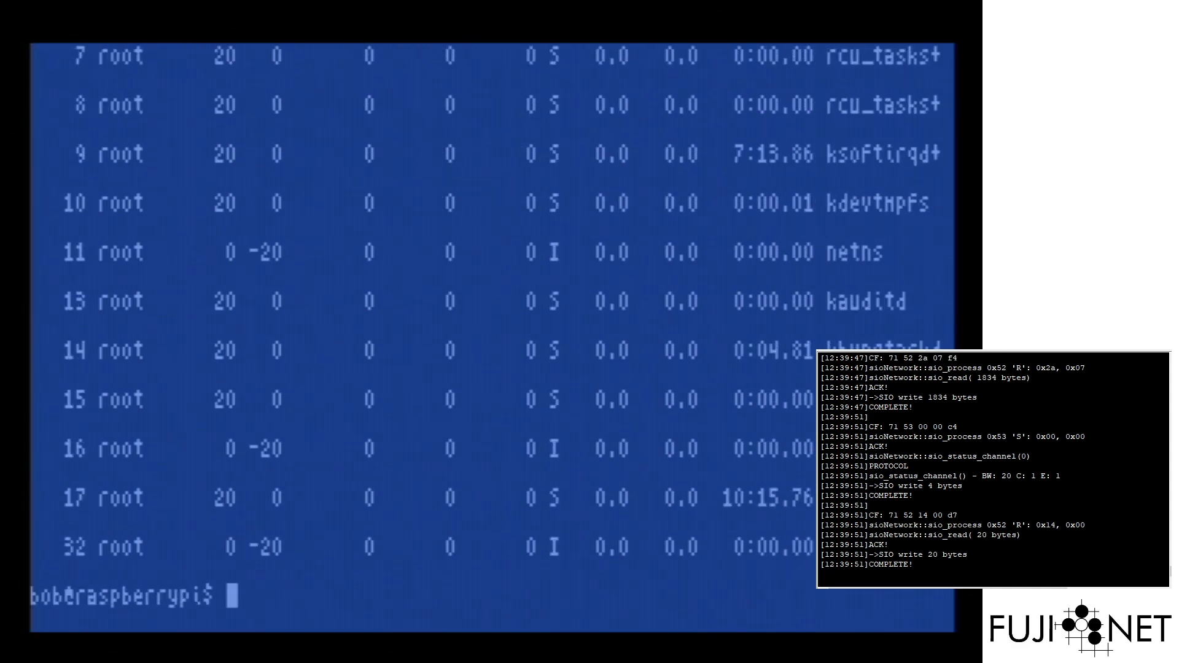
Log out of SSH, then set SpartaDOS X to Disabled in the Ultimate 1MB setup and save
key(ctrl+d)
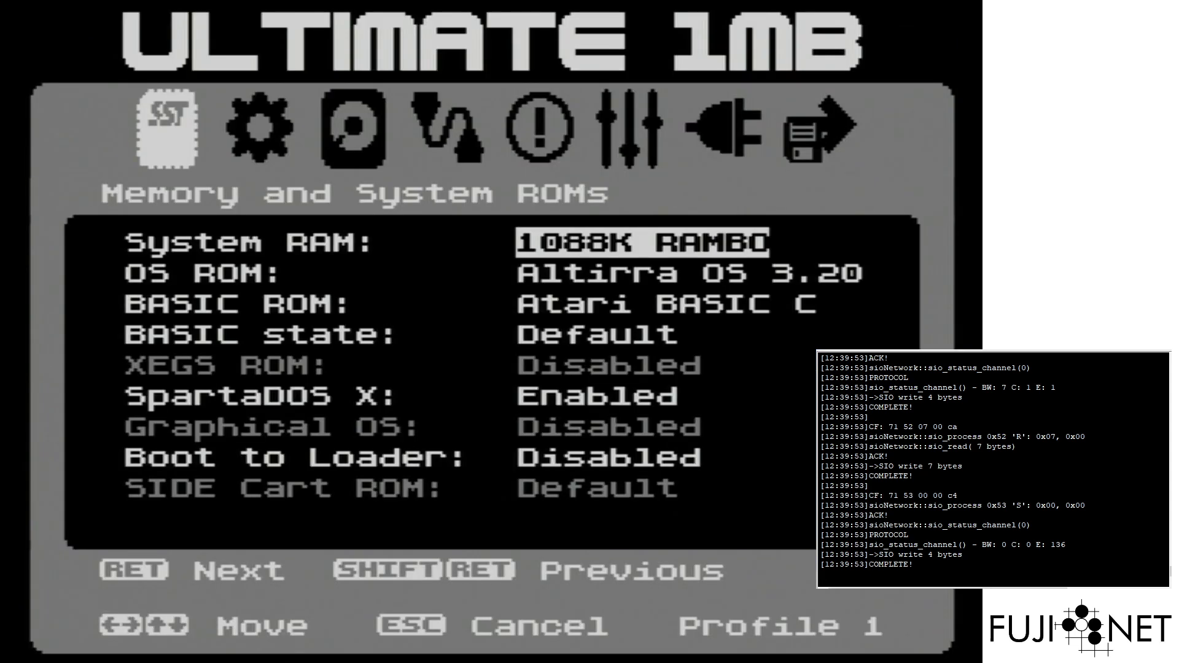
key(Down)
key(Down)
key(Down)
key(Down)
key(Down)
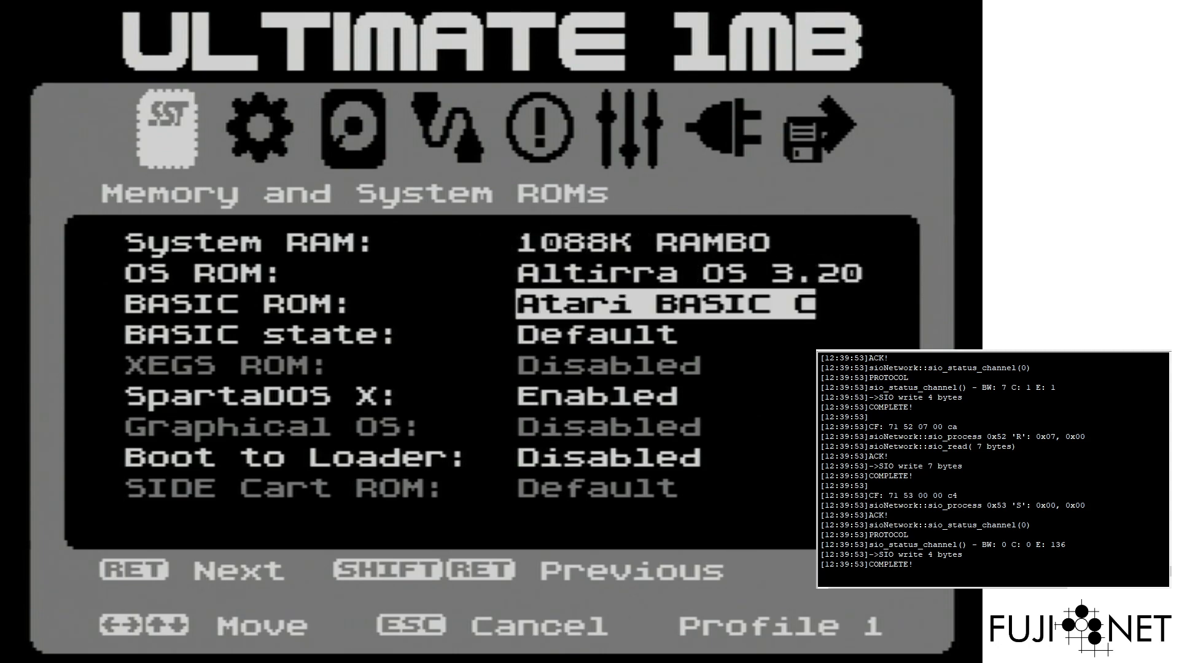
key(Up)
key(Return)
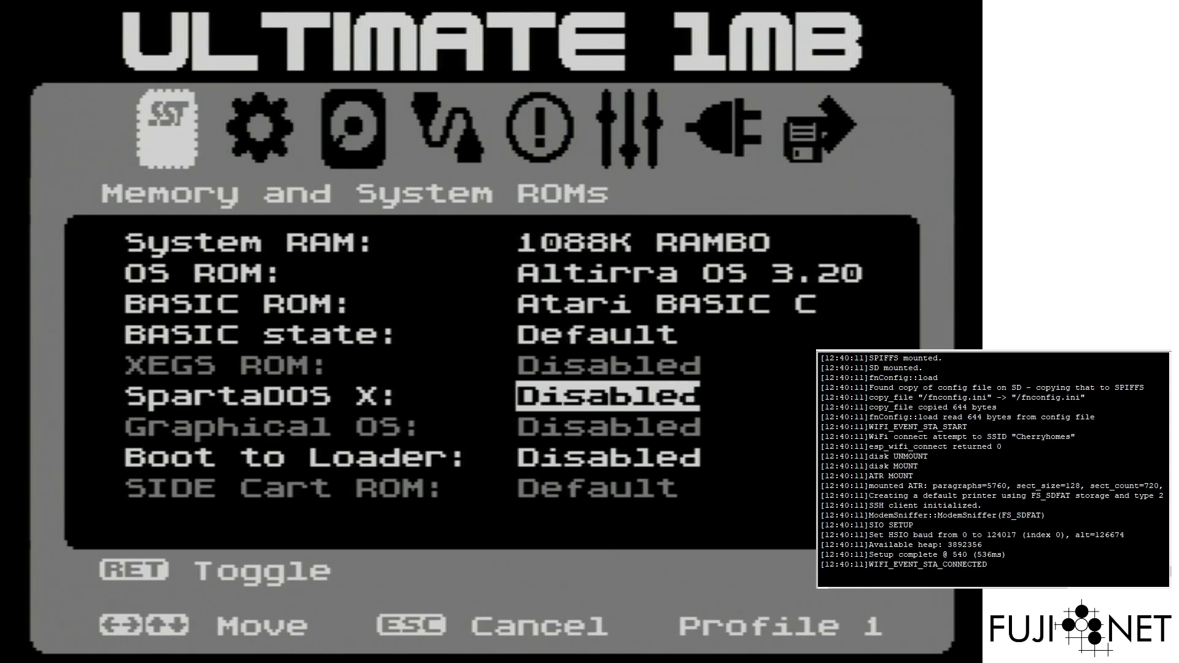
key(Escape)
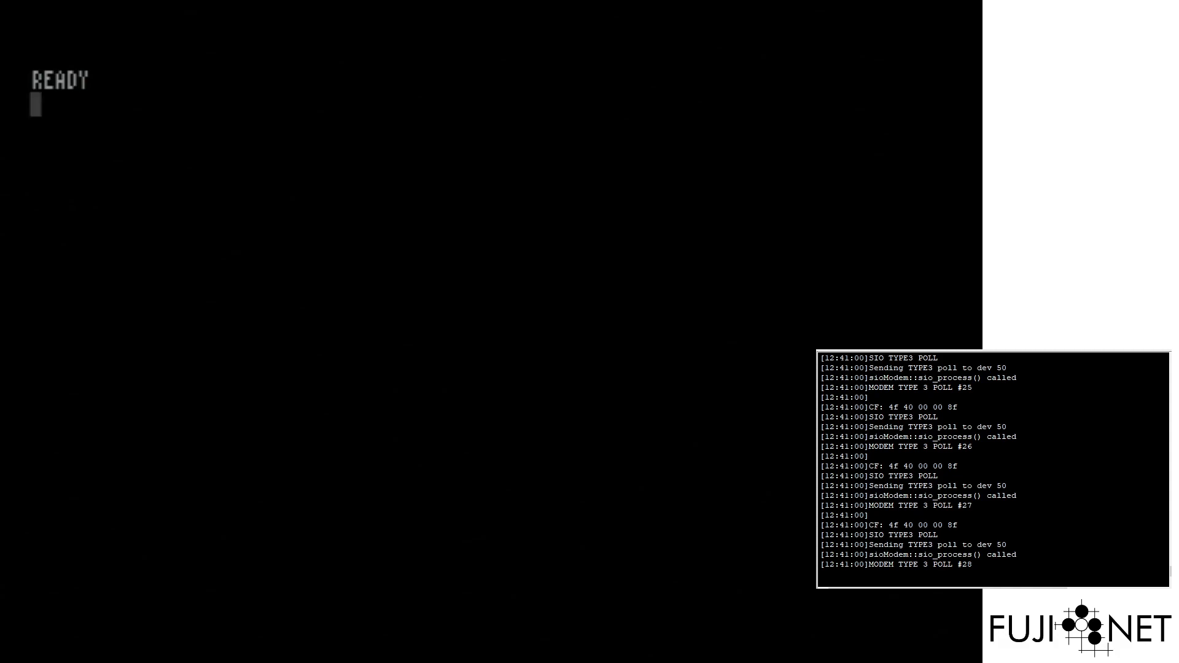
Open FujiNet CONFIG with X=USR(58487) and eject the disk image in drive slot 1
text(X=USR()
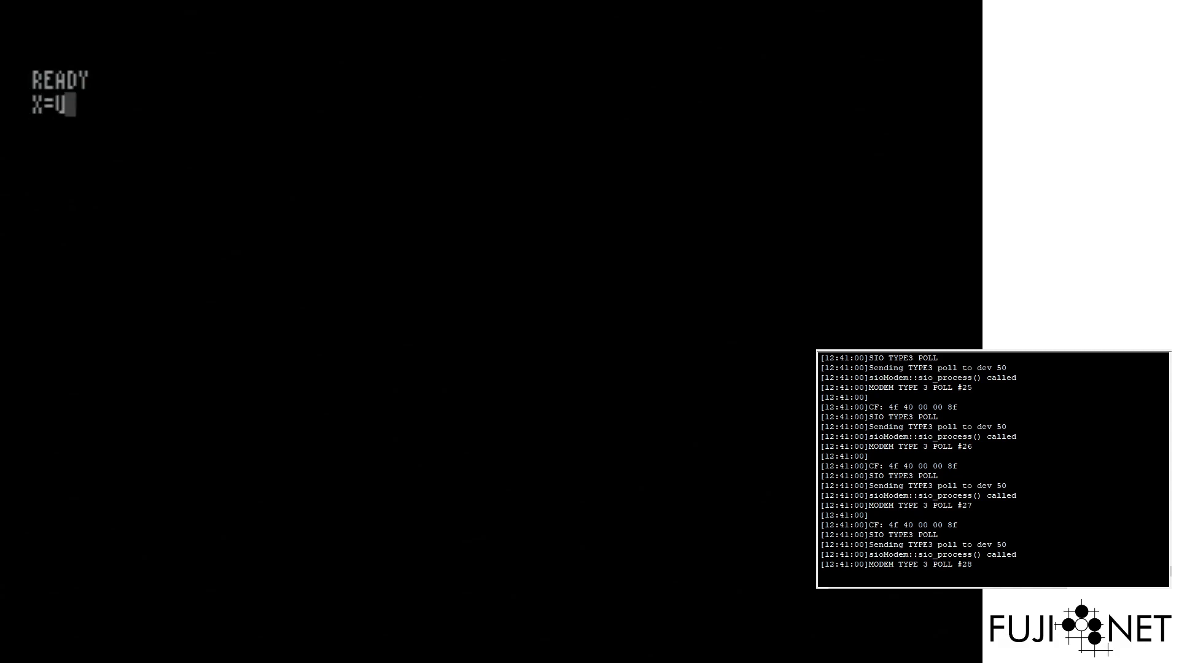
text(58487))
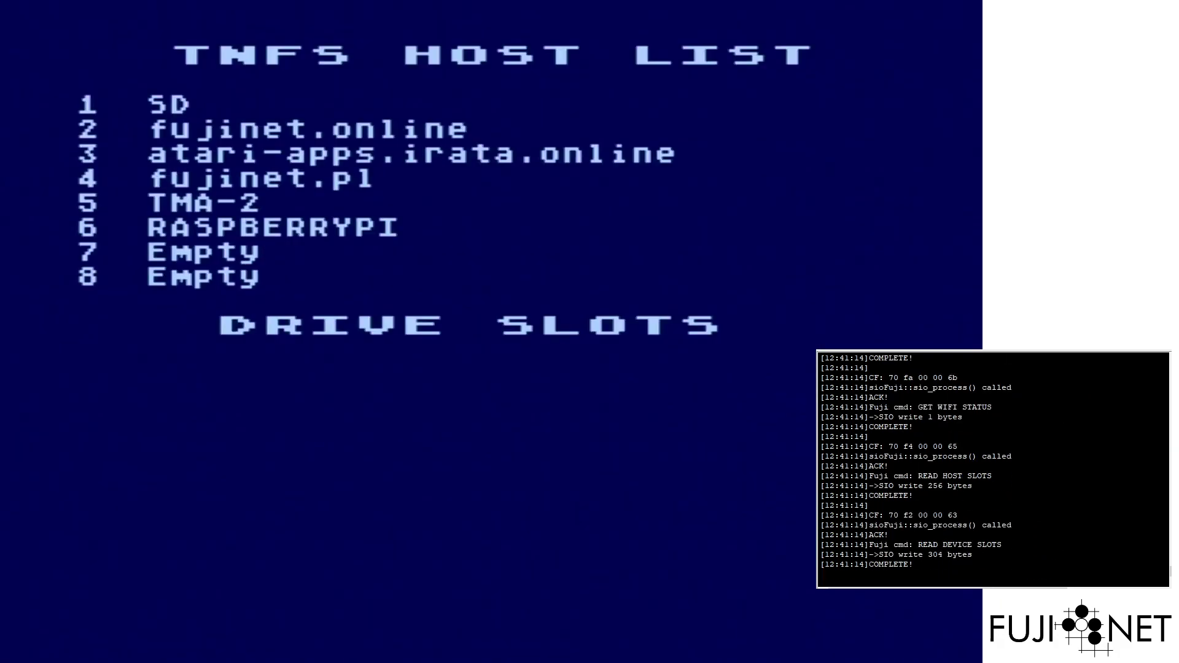
key(Down)
key(Up)
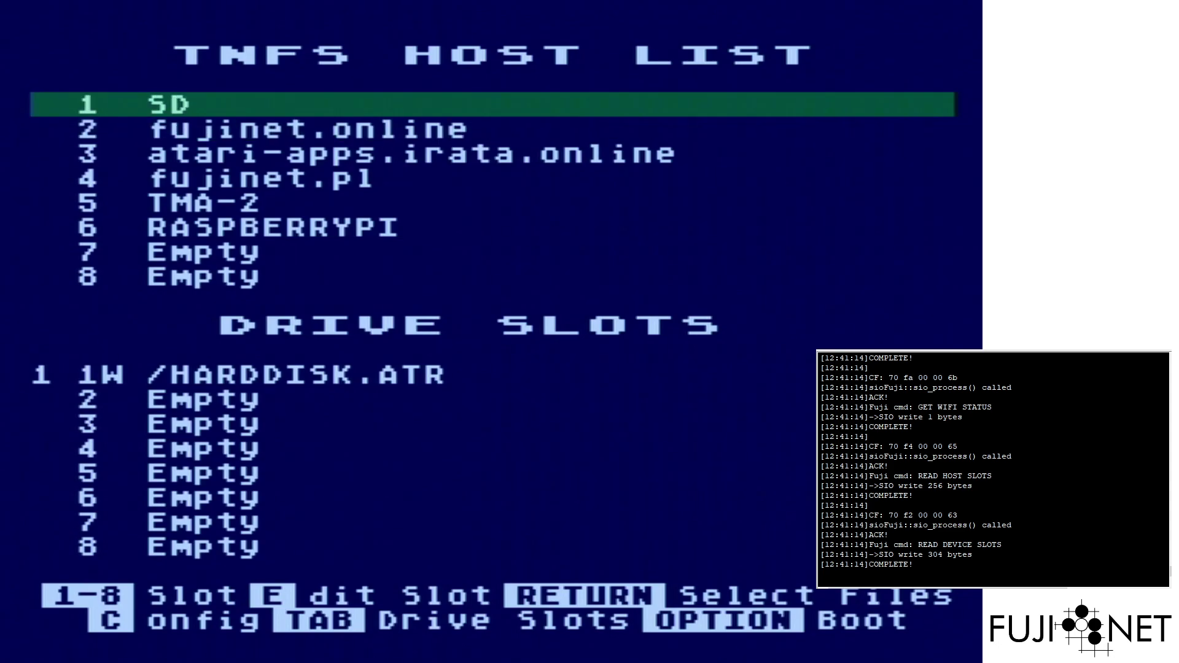
key(Tab)
key(e)
key(Tab)
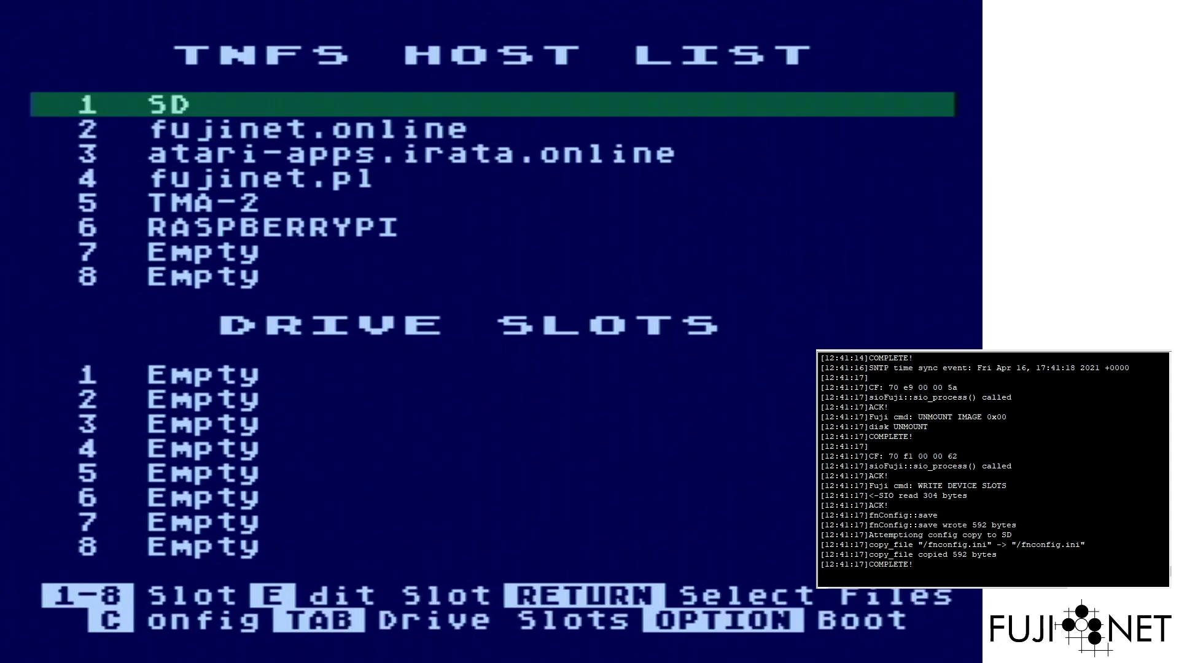
Browse the atari-apps.irata.online host into its Networking folder
key(Down)
key(Down)
key(Return)
key(Down)
key(Down)
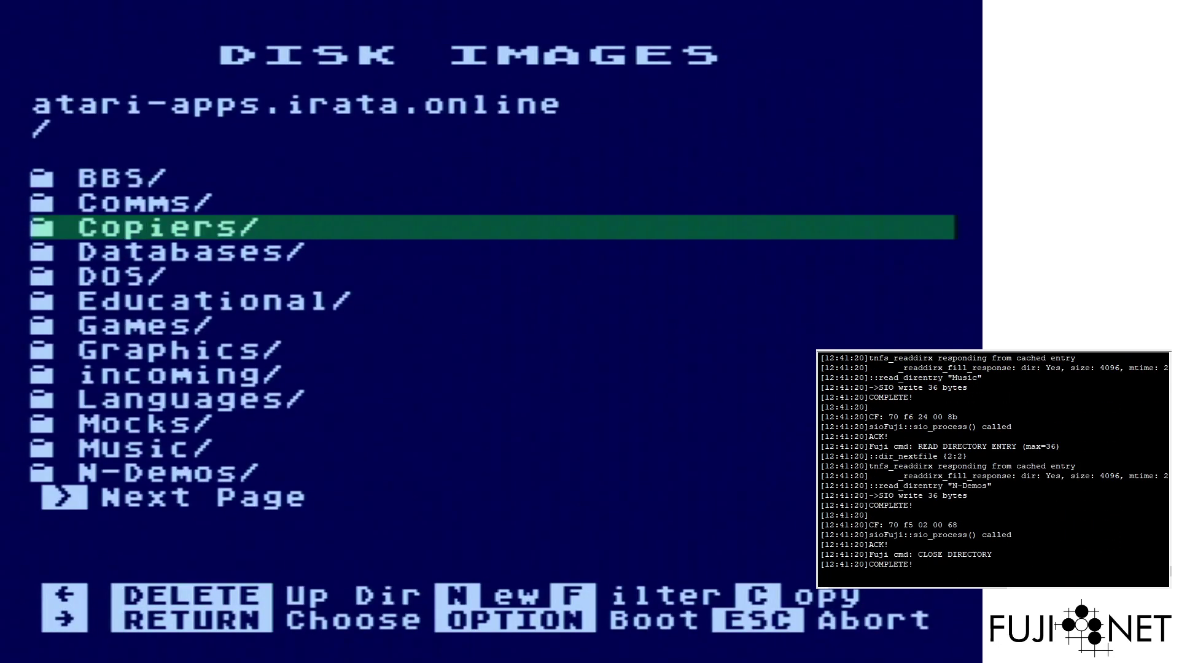
key(Down)
key(Down)
key(Down)
key(Down)
key(Down)
key(Down)
key(Down)
key(Down)
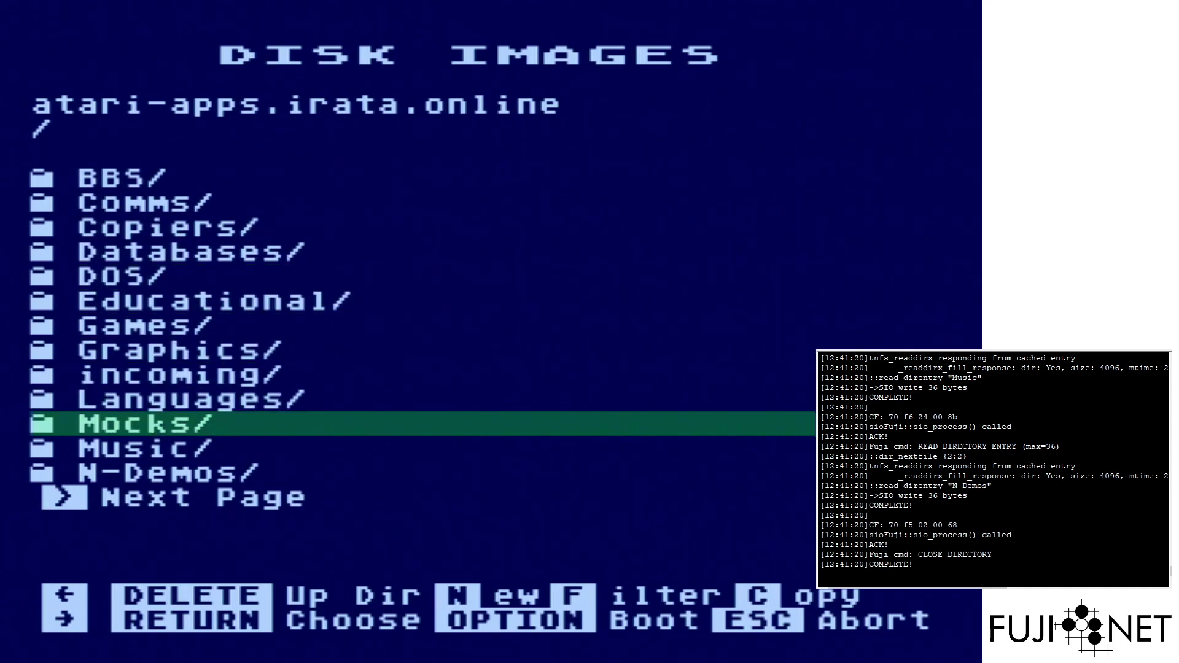
key(Down)
key(Down)
key(Down)
key(Return)
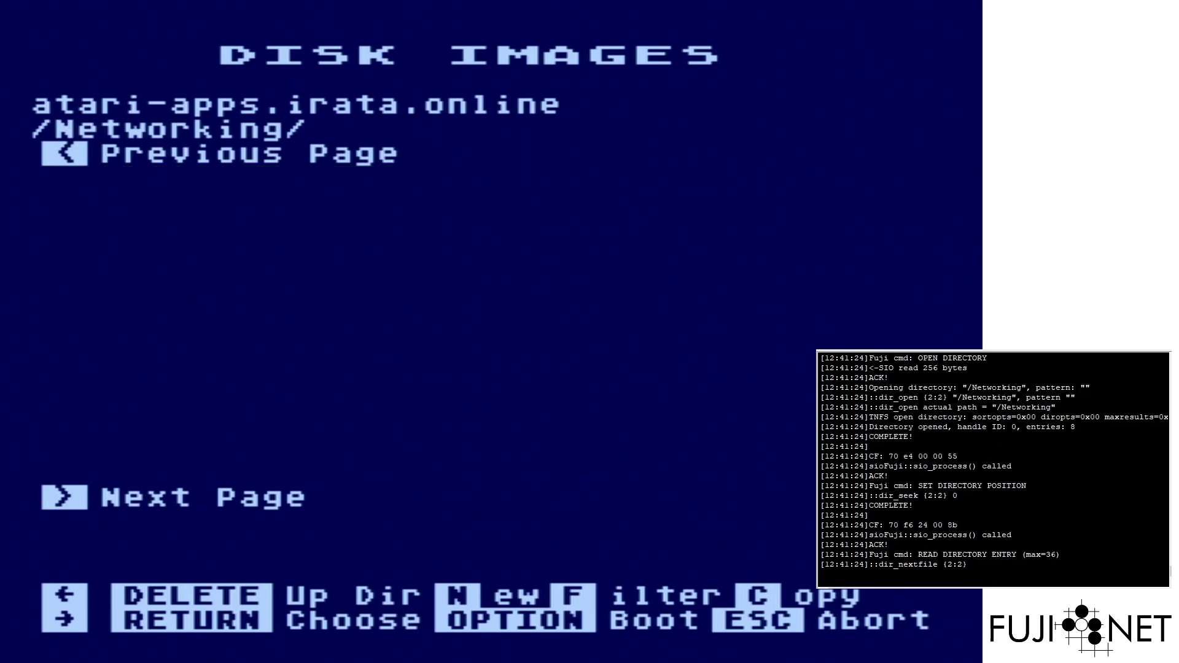
Mount netcat.xex read-only in slot 1 and boot it
key(Down)
key(Down)
key(Down)
key(Down)
key(Down)
key(Down)
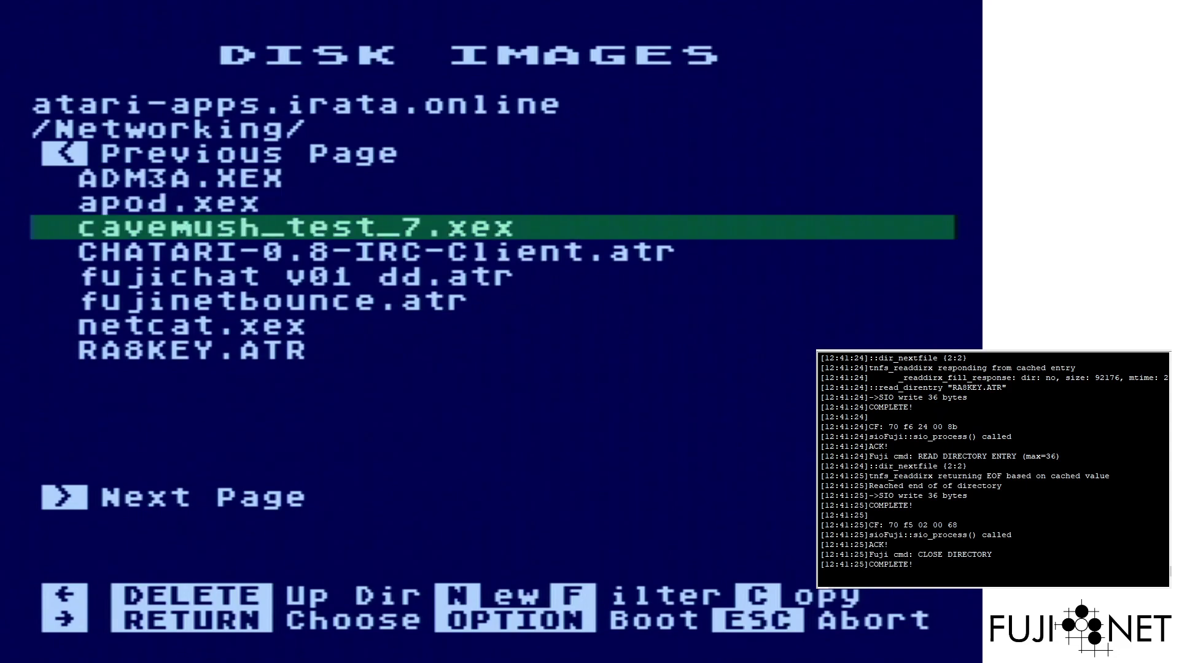
key(Return)
key(Return)
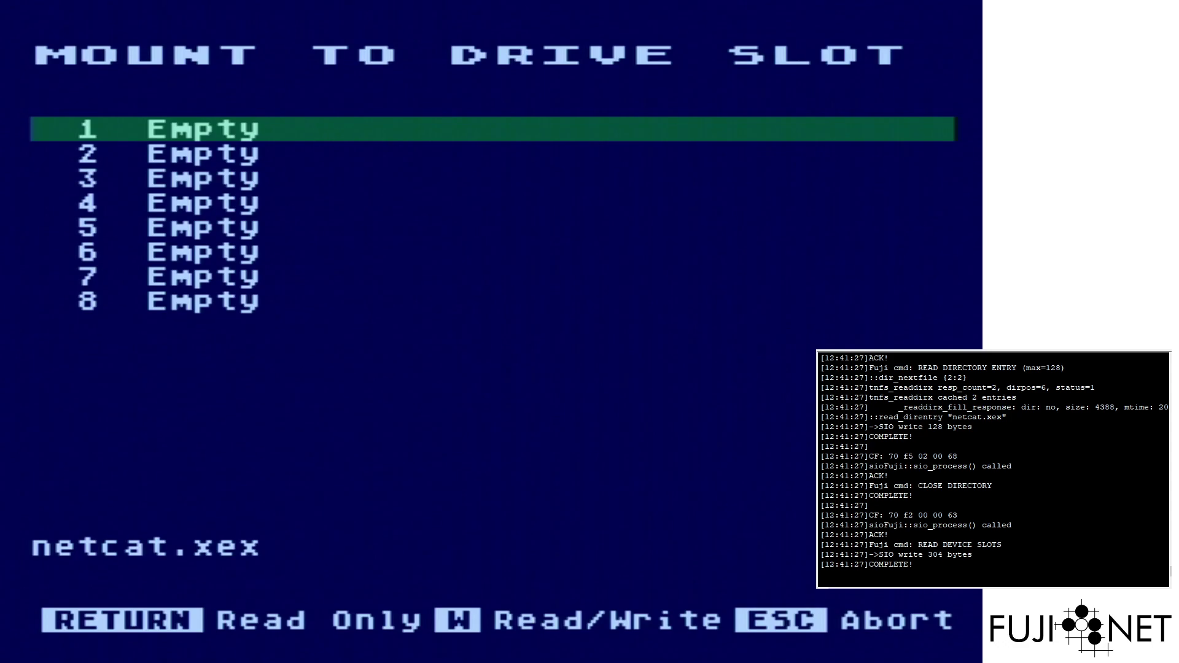
key(Return)
key(F4)
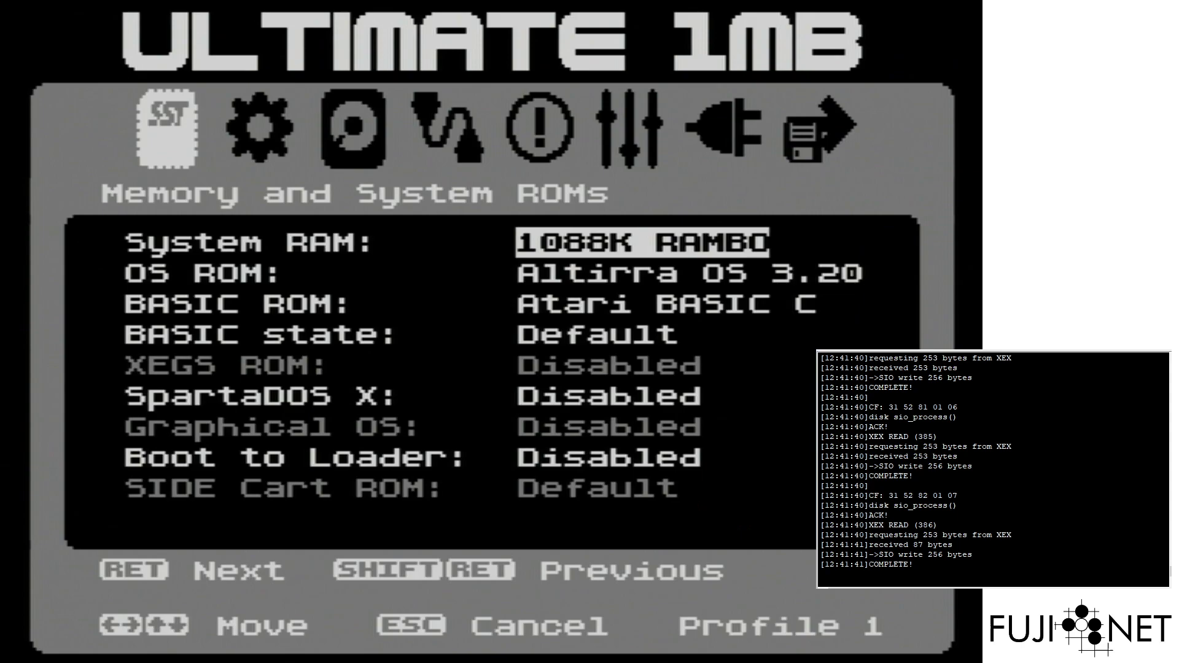
Exit the Ultimate 1MB menu so the Atari boots into NetCat's device-spec prompt
key(Escape)
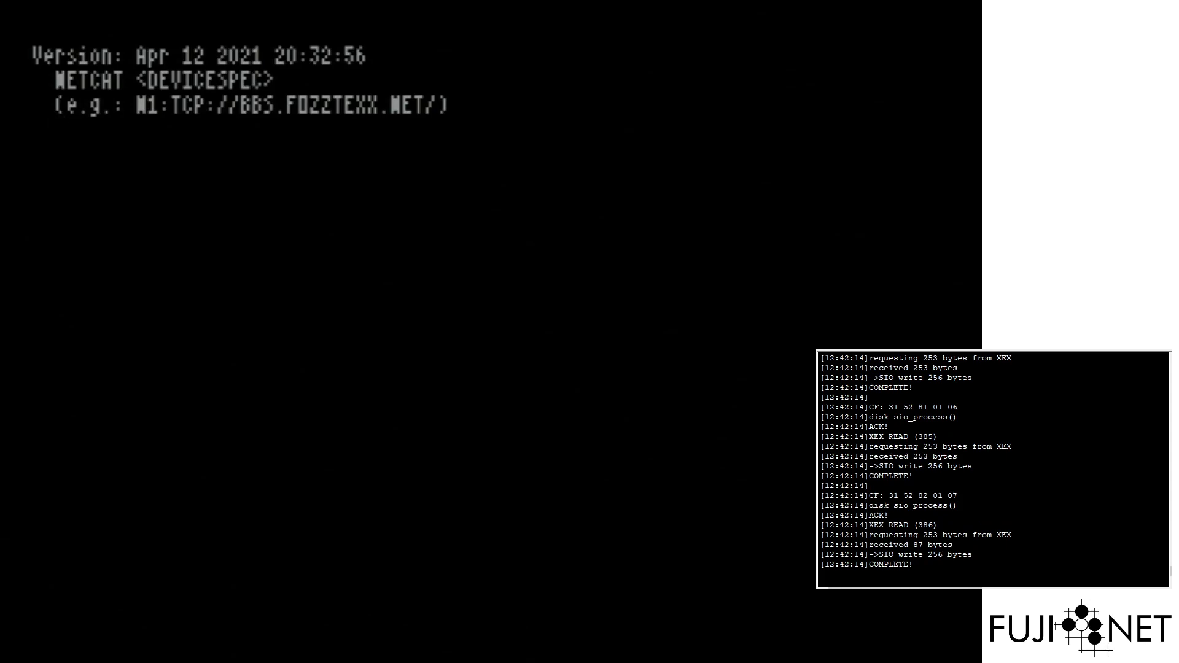
Enter device spec N:SSH://RASPBERRYPI:22/ and accept the default translation and echo settings
text(N:SS)
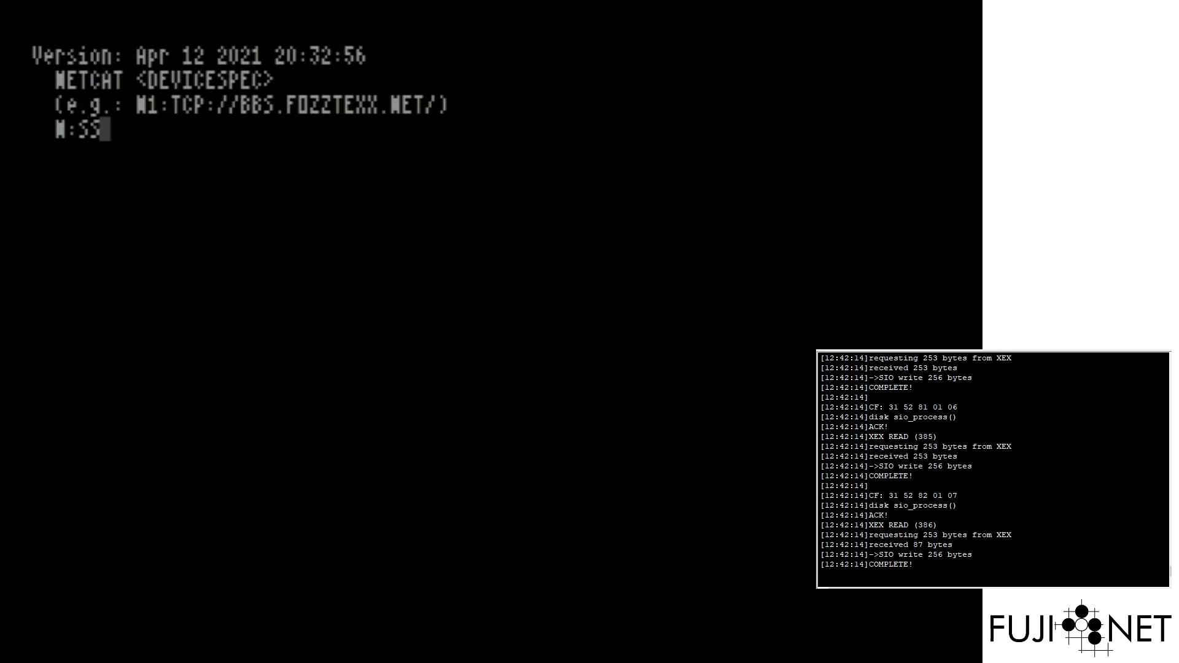
text(H://)
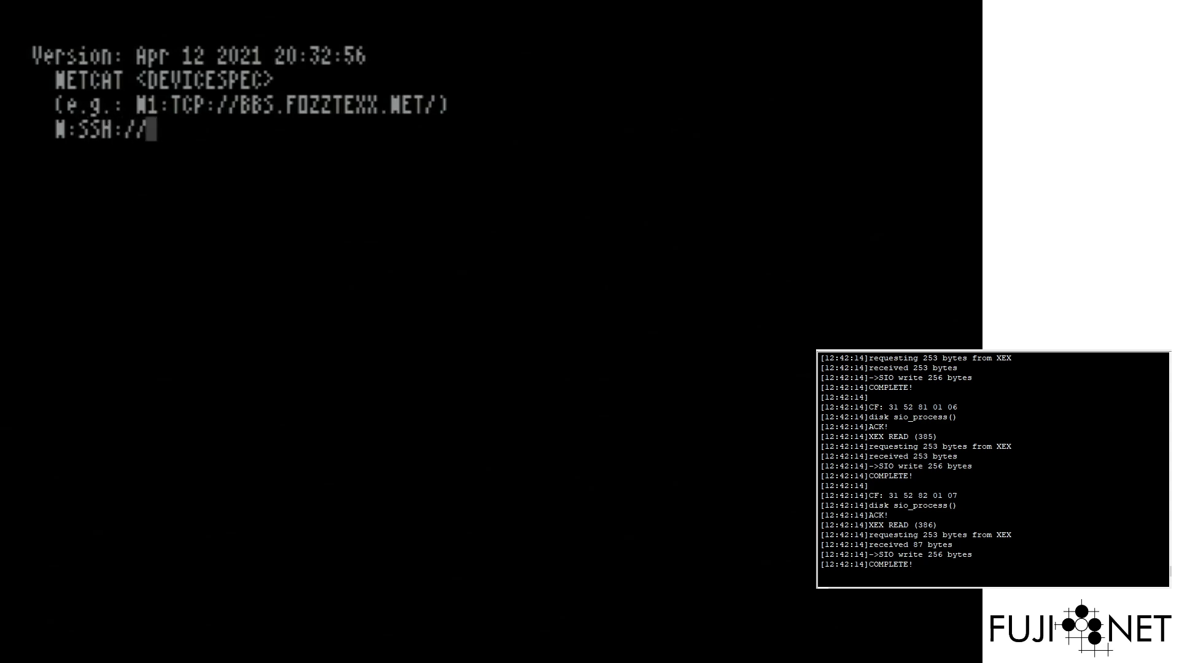
text(RASPB)
key(BackSpace)
text(RASPBERR)
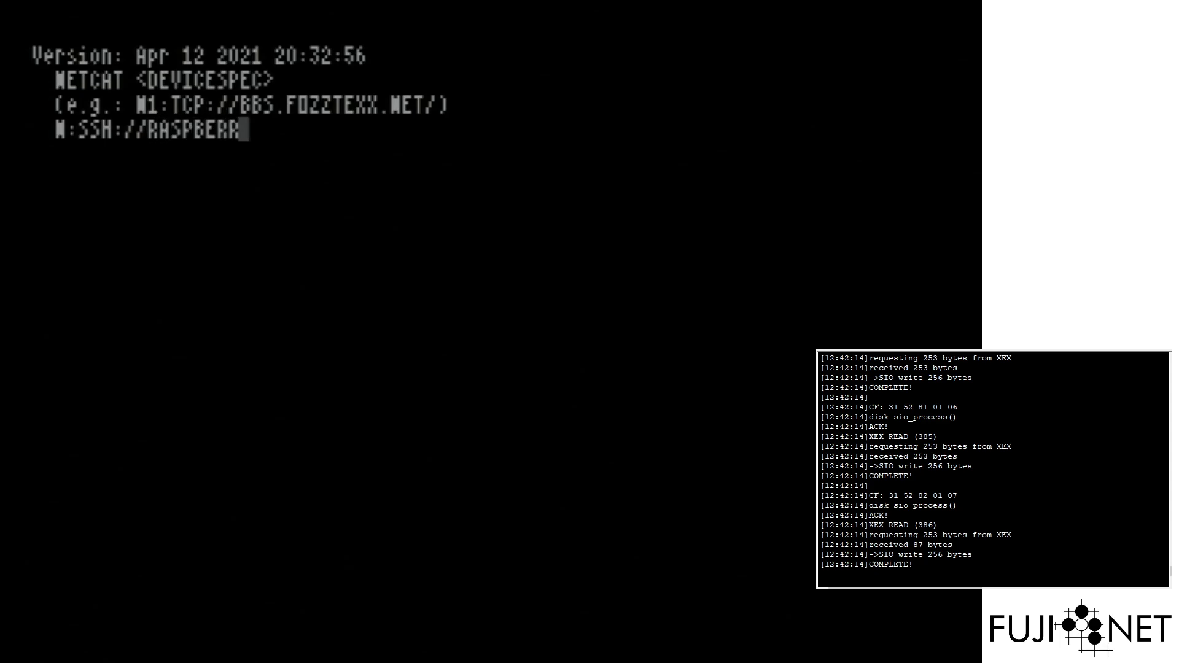
text(YPI:22/)
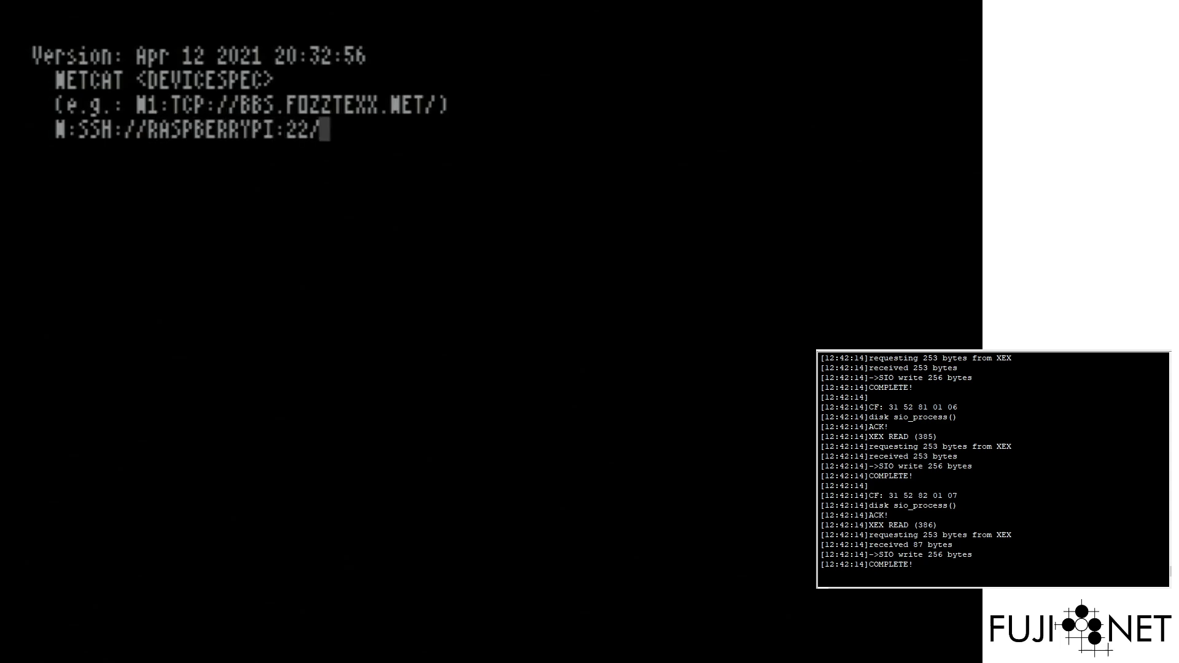
key(Return)
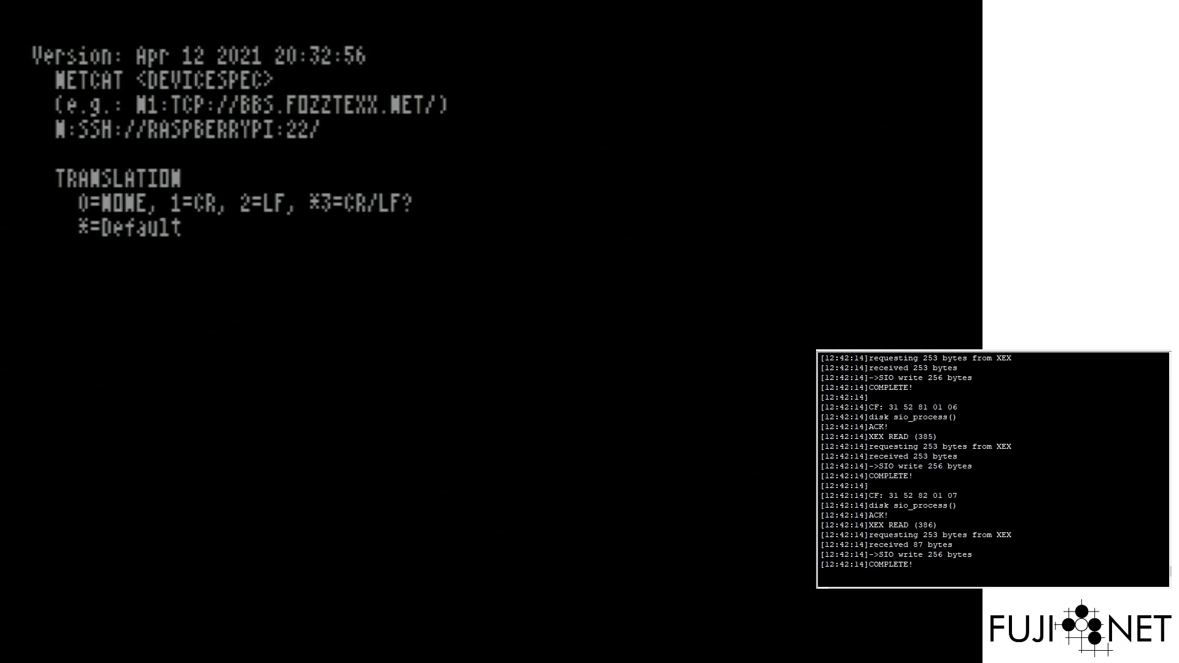
key(Return)
key(Return)
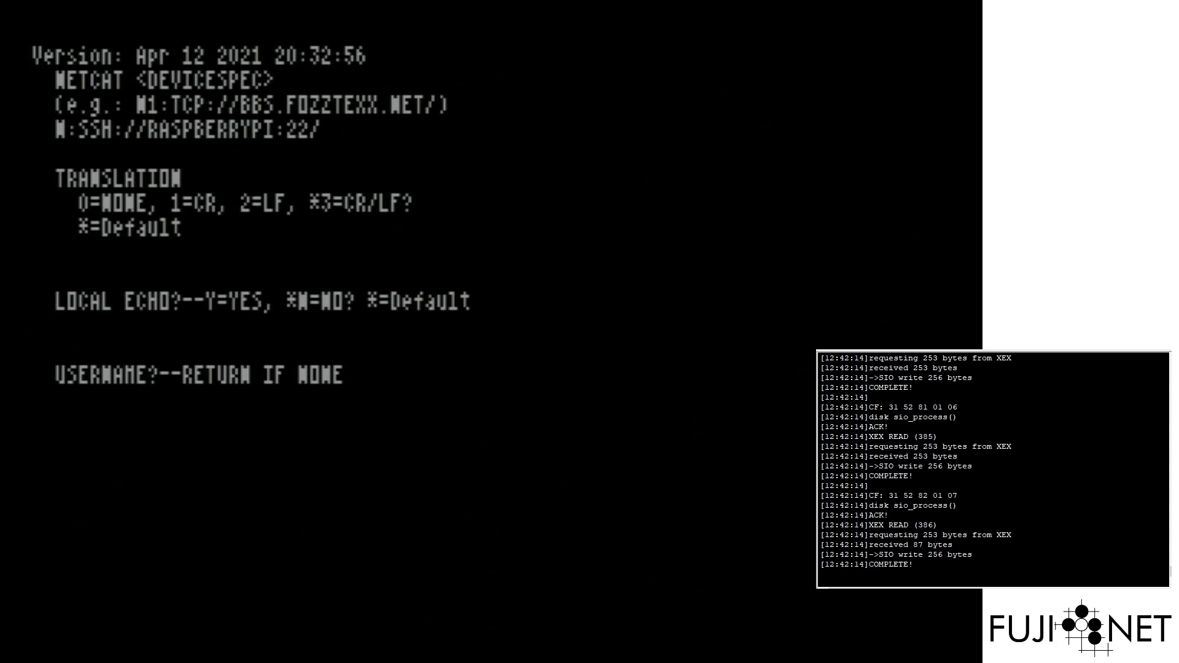
Enter the account username and password to open the SSH session
key(Return)
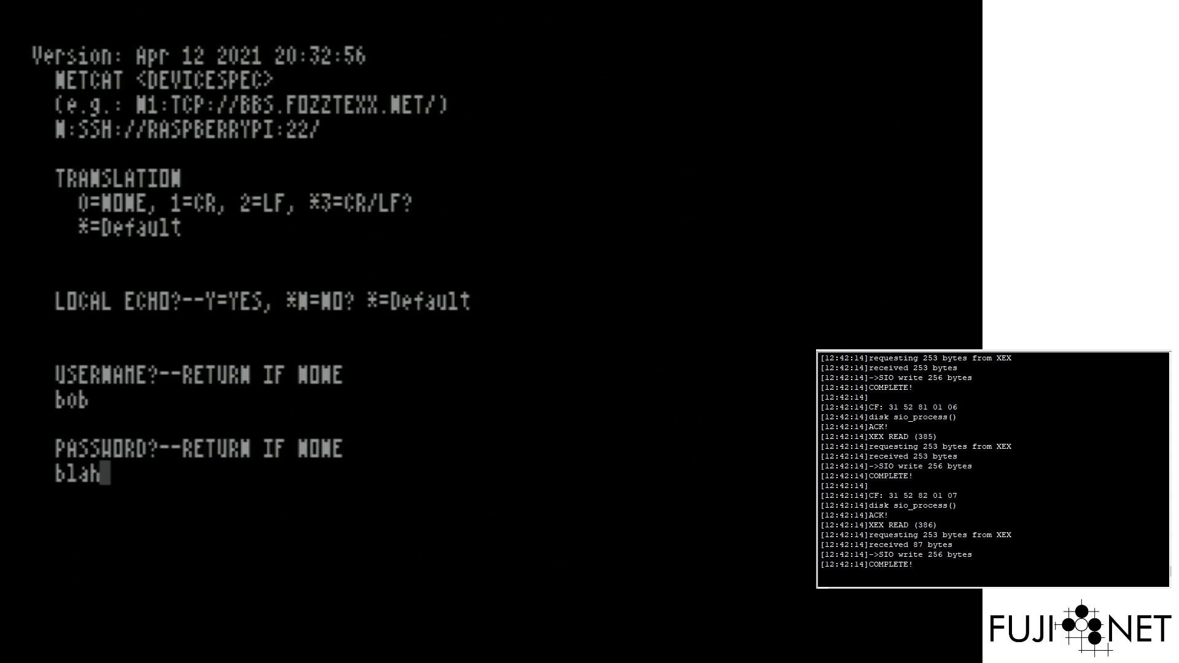
key(Return)
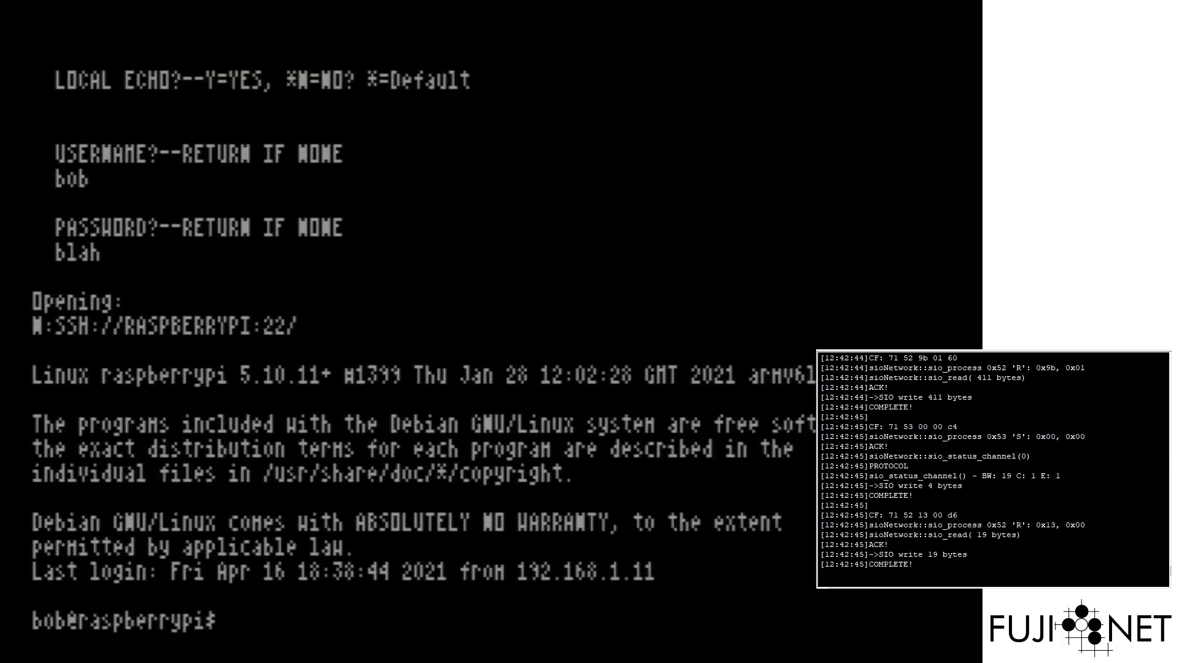
Run top on the Raspberry Pi, then quit it with q and get a fresh shell prompt
text(top)
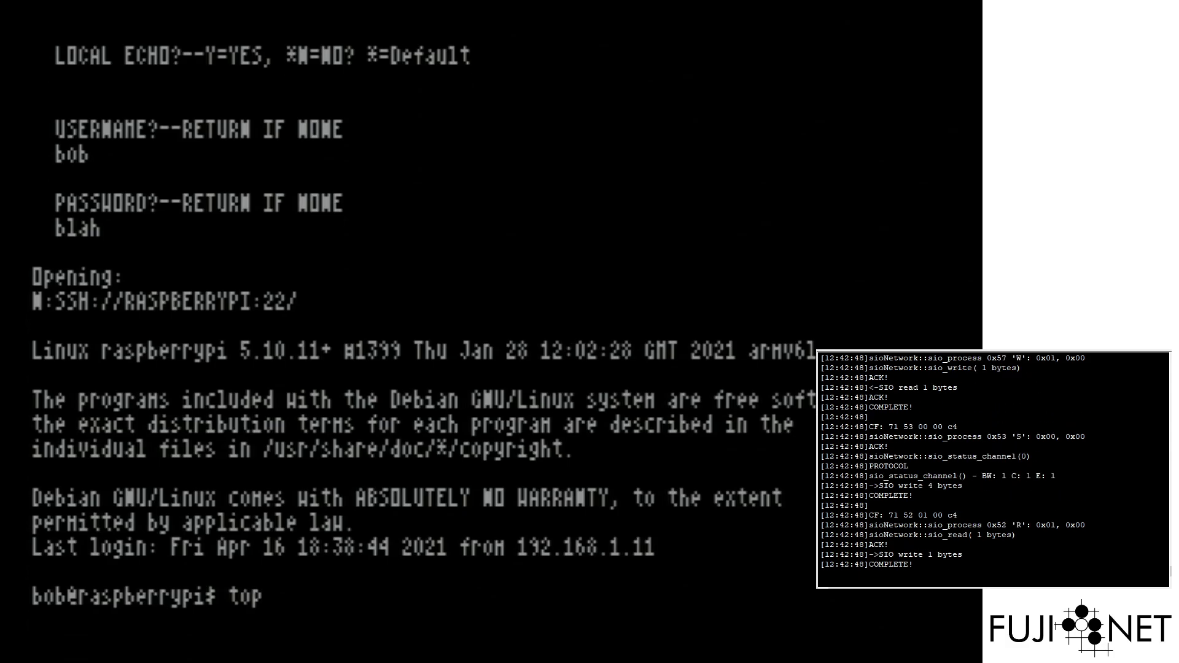
key(Return)
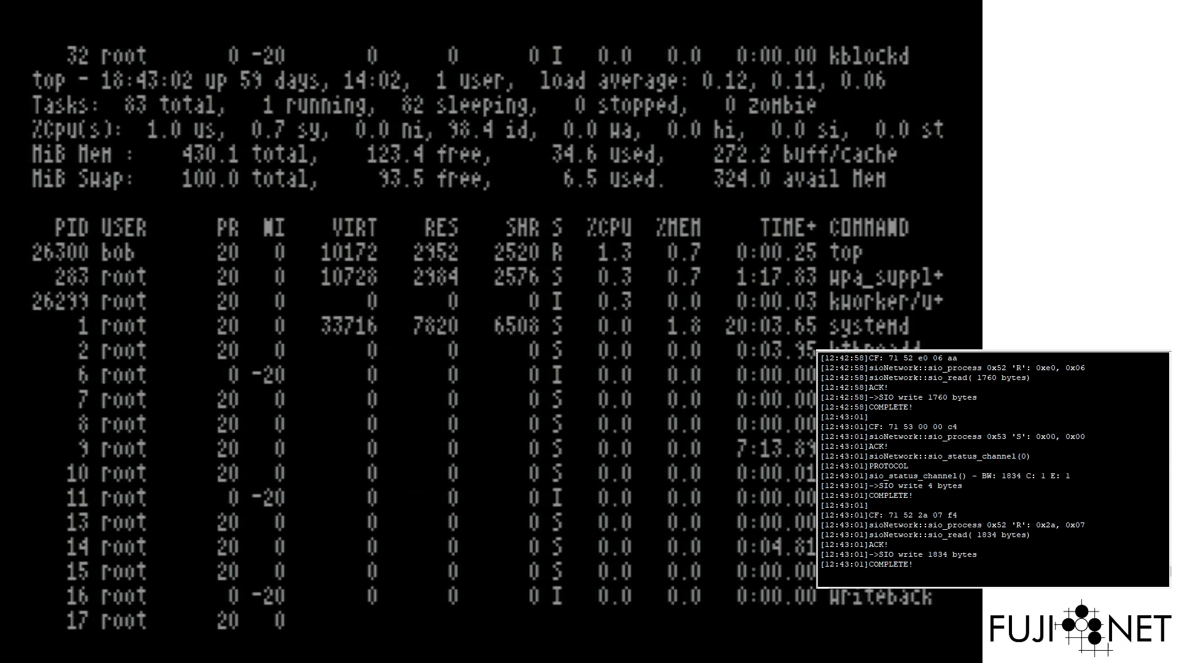
key(q)
key(Return)
key(Return)
key(Return)
key(Return)
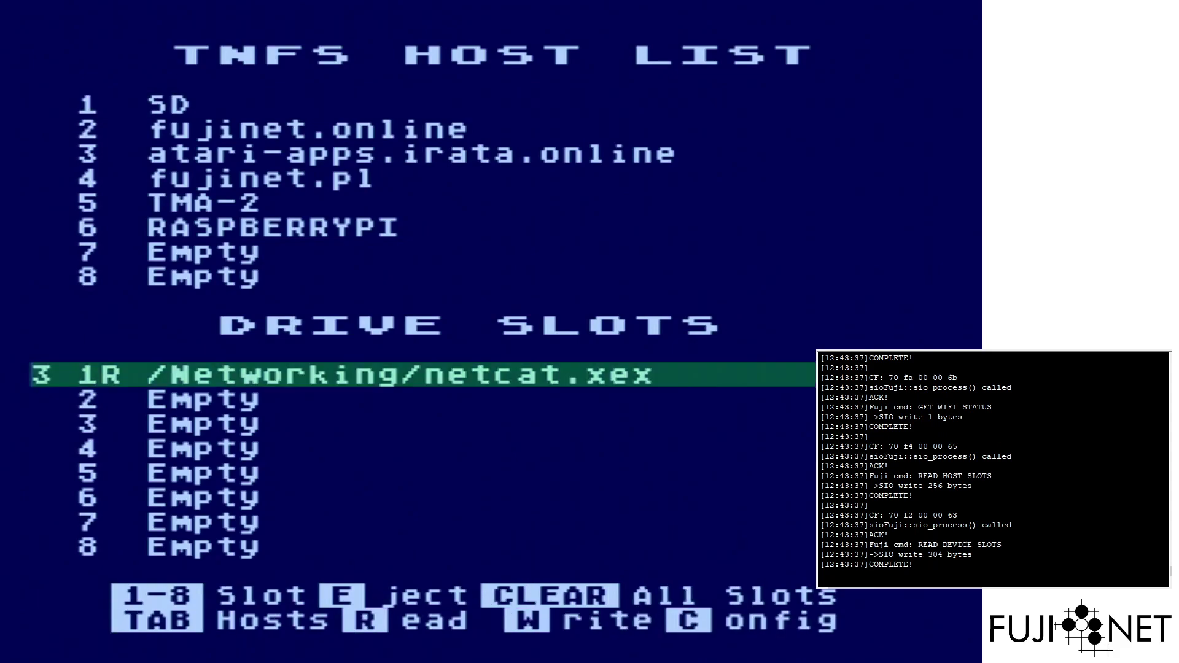
Eject netcat.xex from drive slot 1 and choose HARDDISK.ATR from the SD host
key(e)
key(Tab)
key(Down)
key(Down)
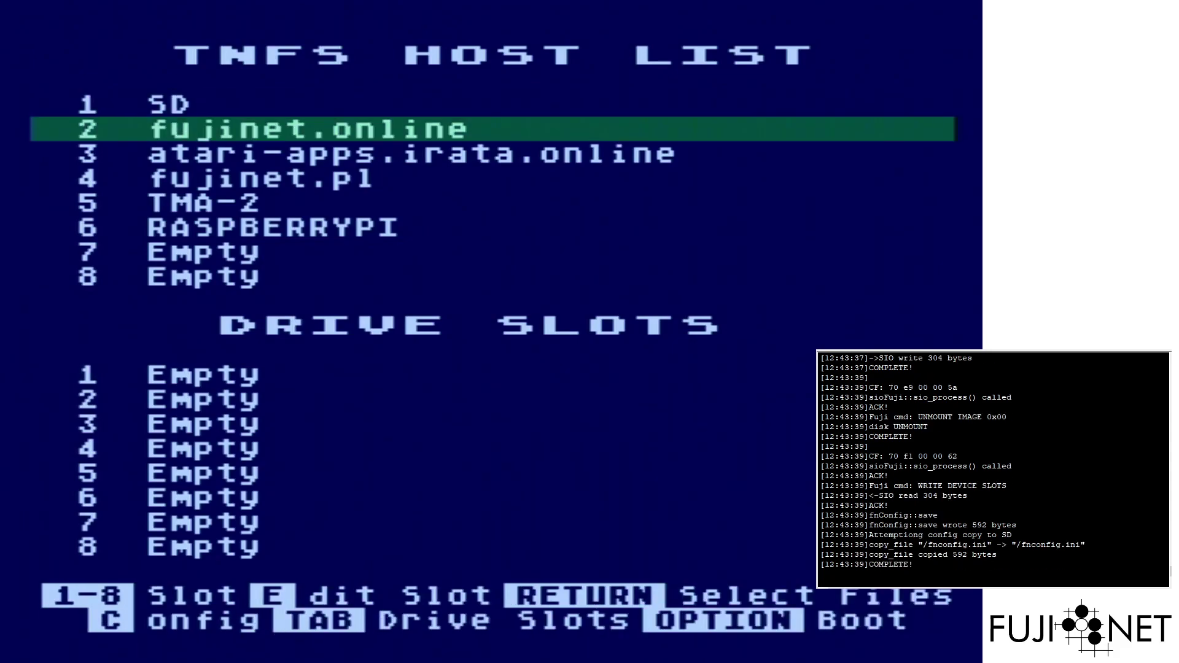
key(Up)
key(Up)
key(Return)
key(Down)
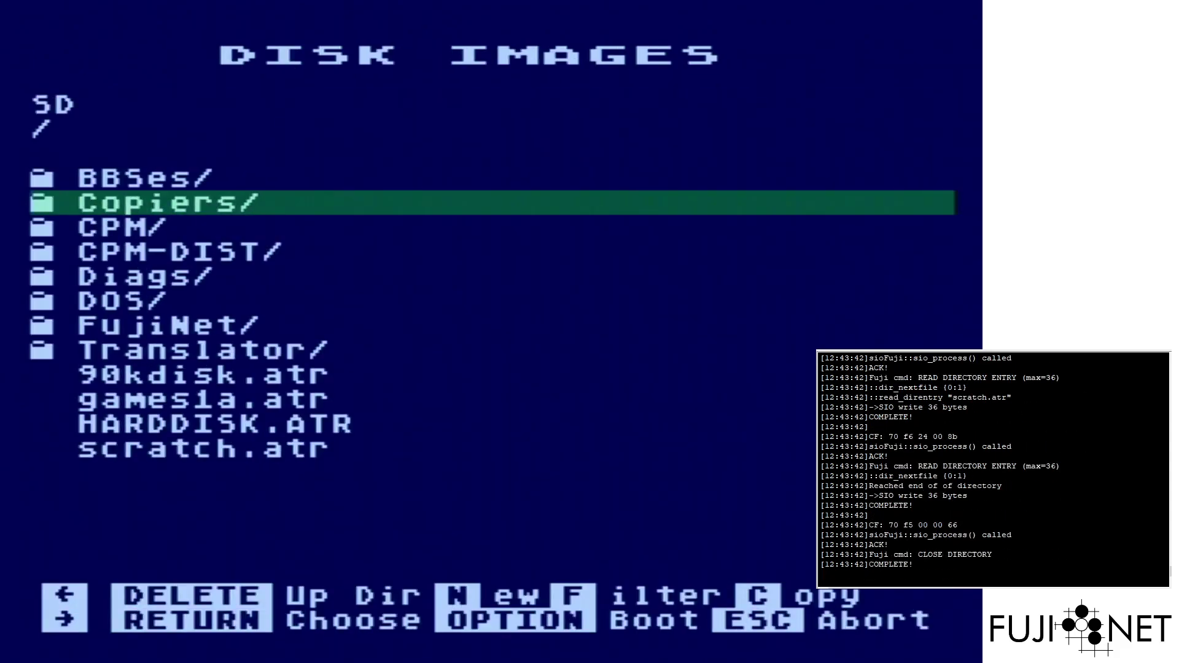
key(Down)
key(Down)
key(Down)
key(Down)
key(Down)
key(Down)
key(Down)
key(Down)
key(Down)
key(Return)
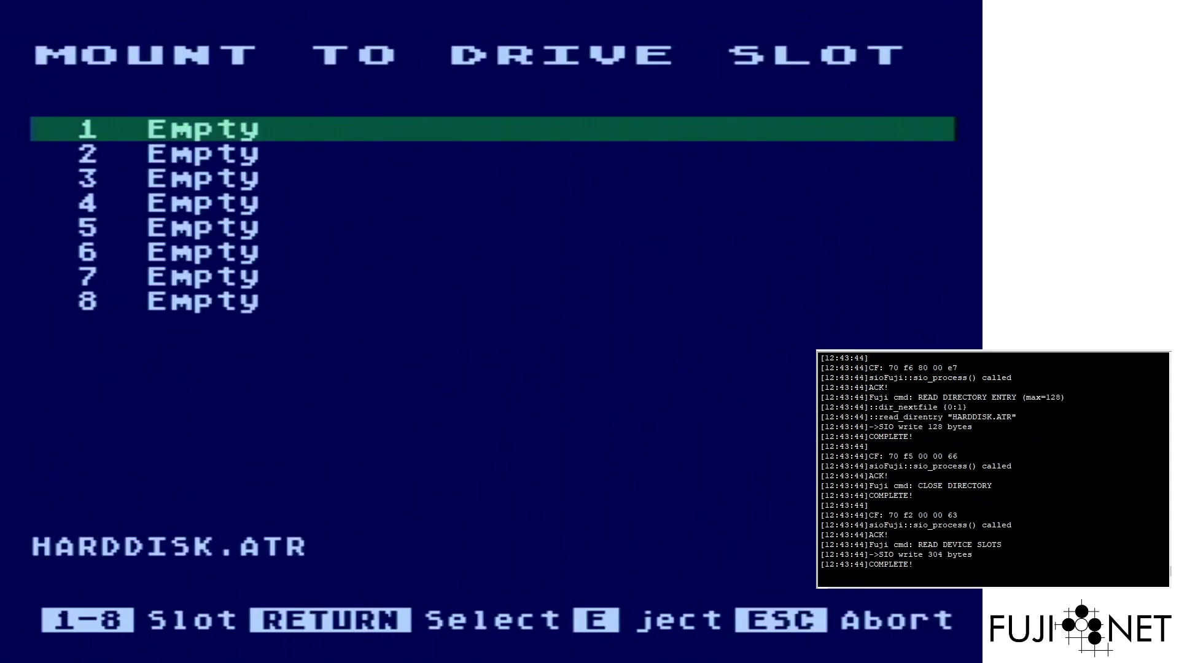
Mount HARDDISK.ATR read/write in slot 1, reboot, and enable SpartaDOS X in the U1MB setup
key(Return)
key(w)
key(F4)
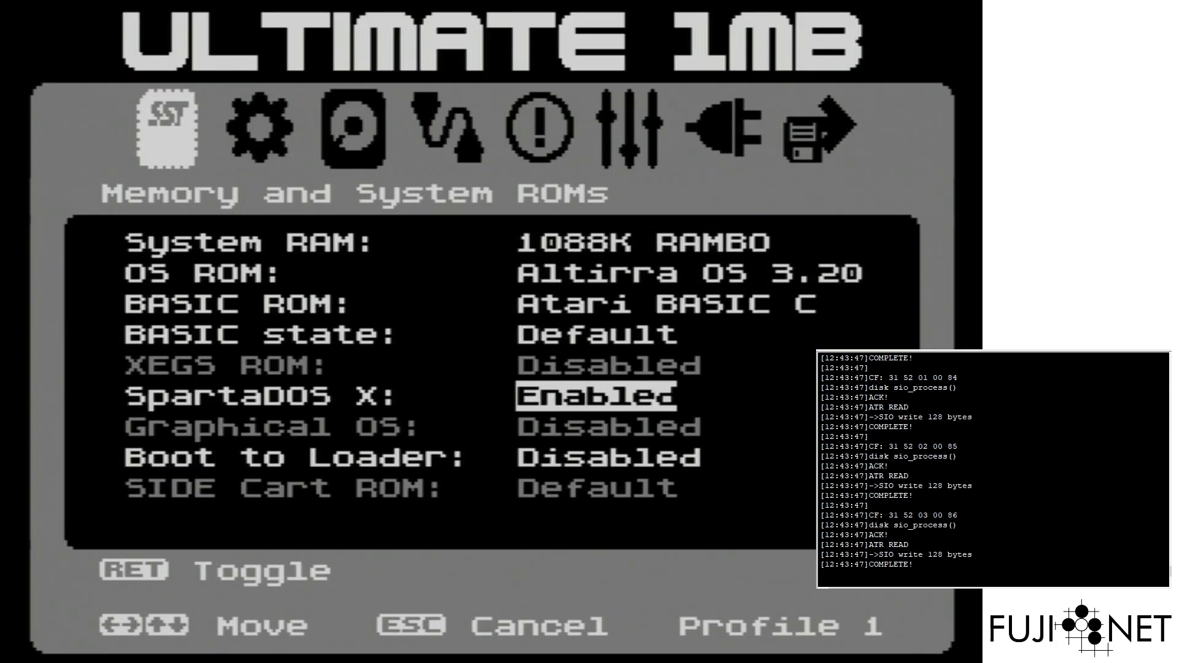
key(F10)
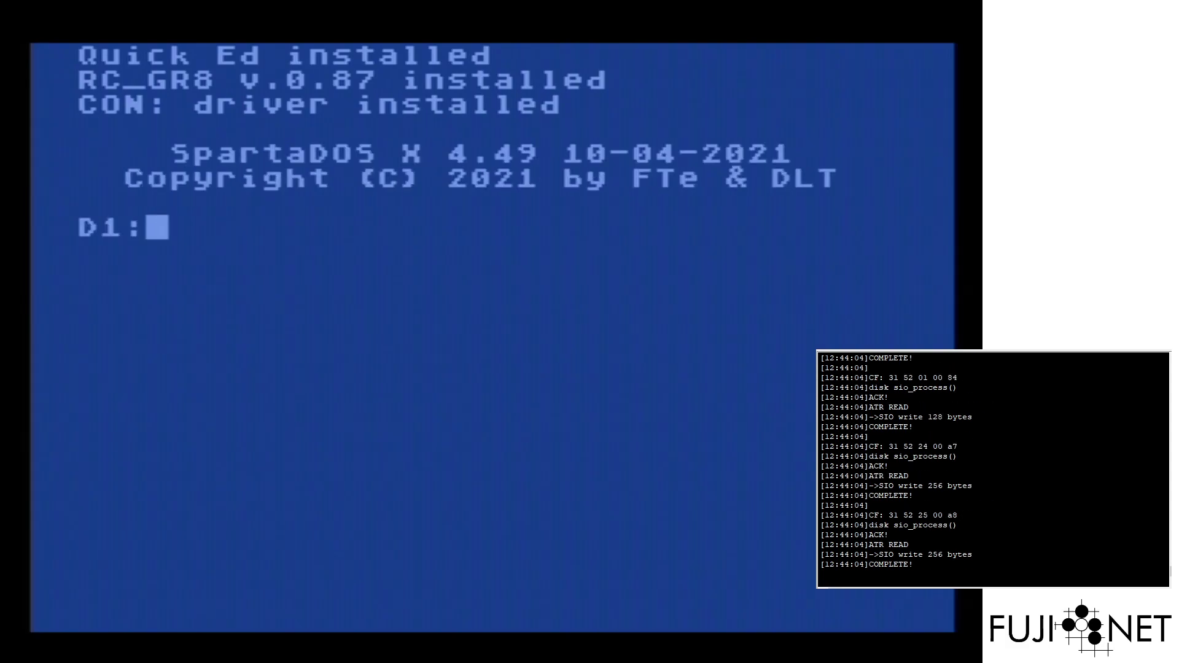
Load the NDEV network driver, change into the NET directory with CD NET, and list it with DIR
text(NDEV)
key(Return)
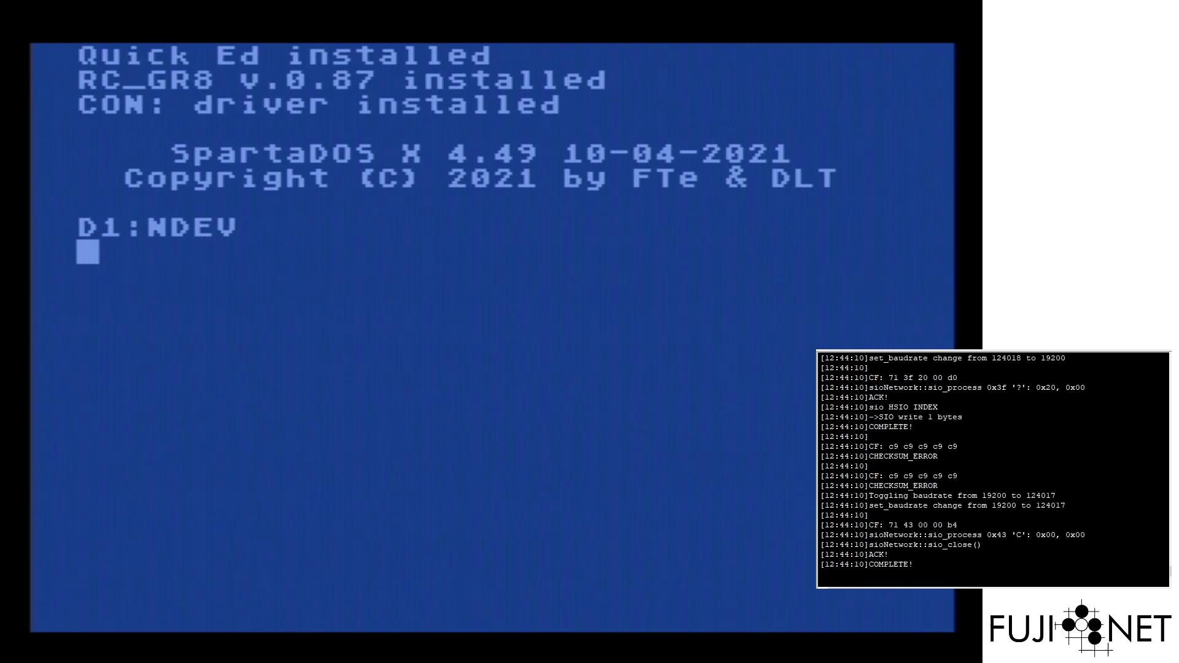
text(CAR)
key(BackSpace)
key(BackSpace)
key(BackSpace)
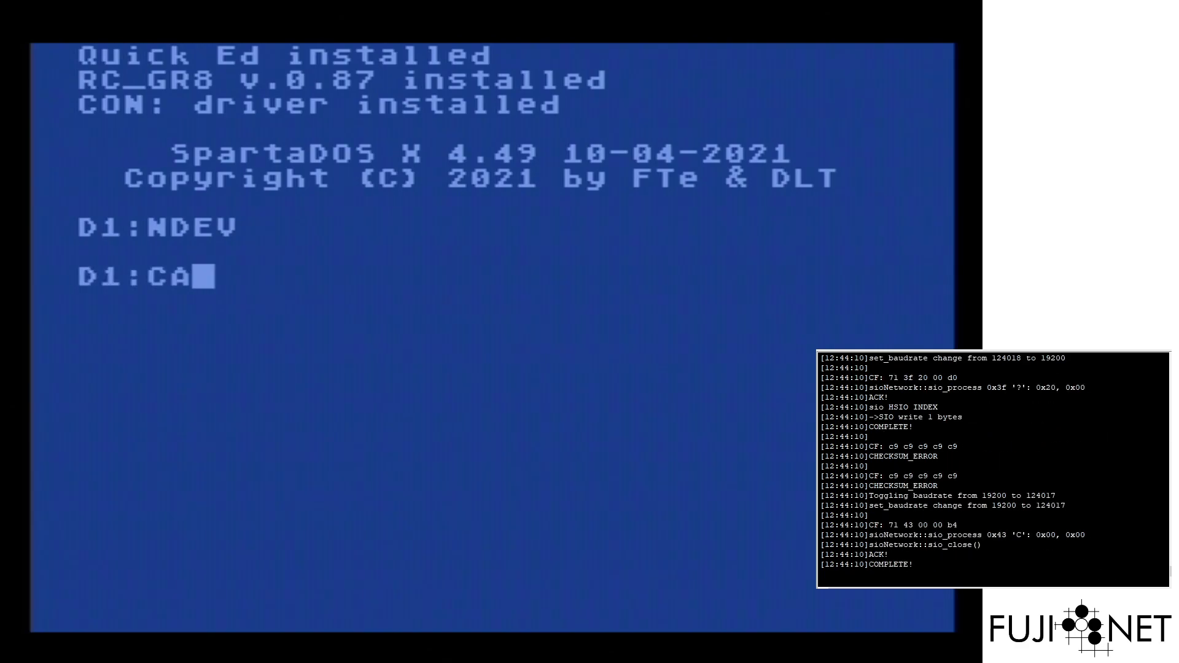
text(CD NET)
key(Return)
text(DIR)
key(Return)
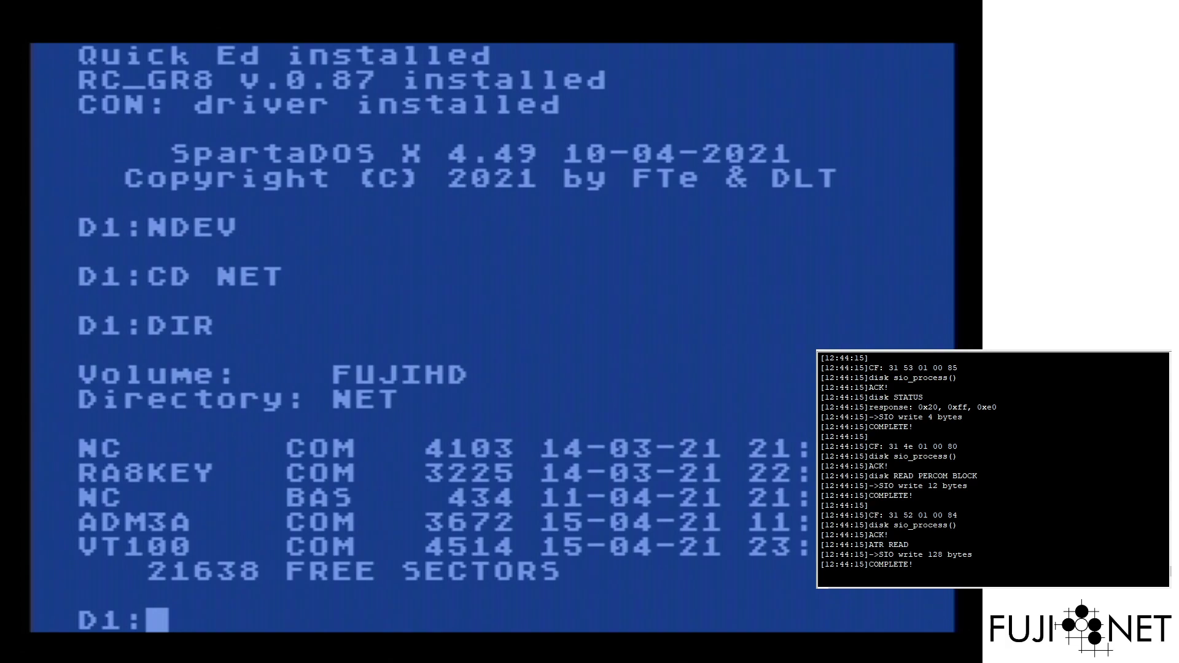
Start Atari BASIC and load NC.BAS with LOAD"D:NC.BAS, correcting the mistyped extension
text(BASIC)
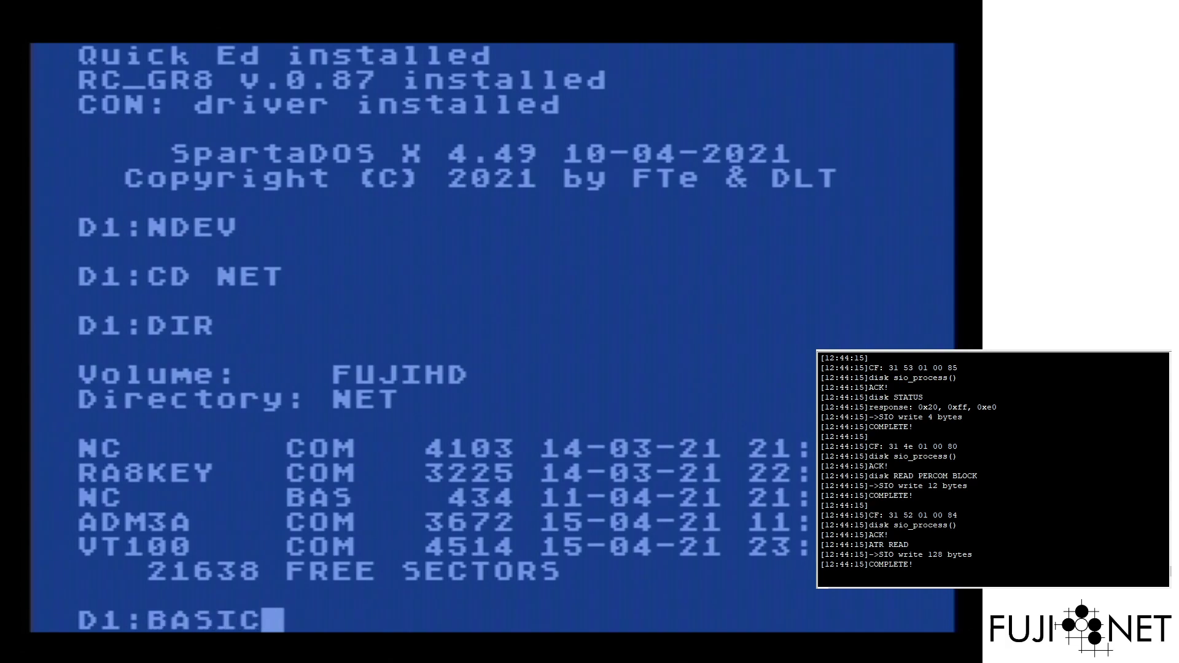
key(Return)
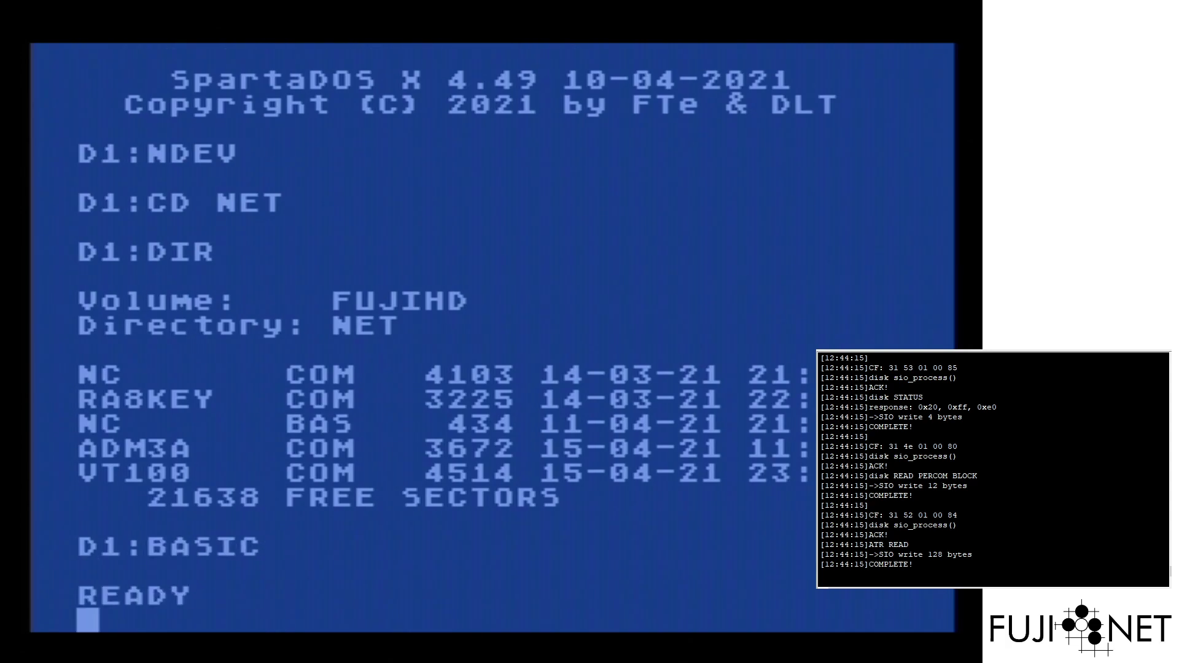
text(LOAD"D:NC.NBA)
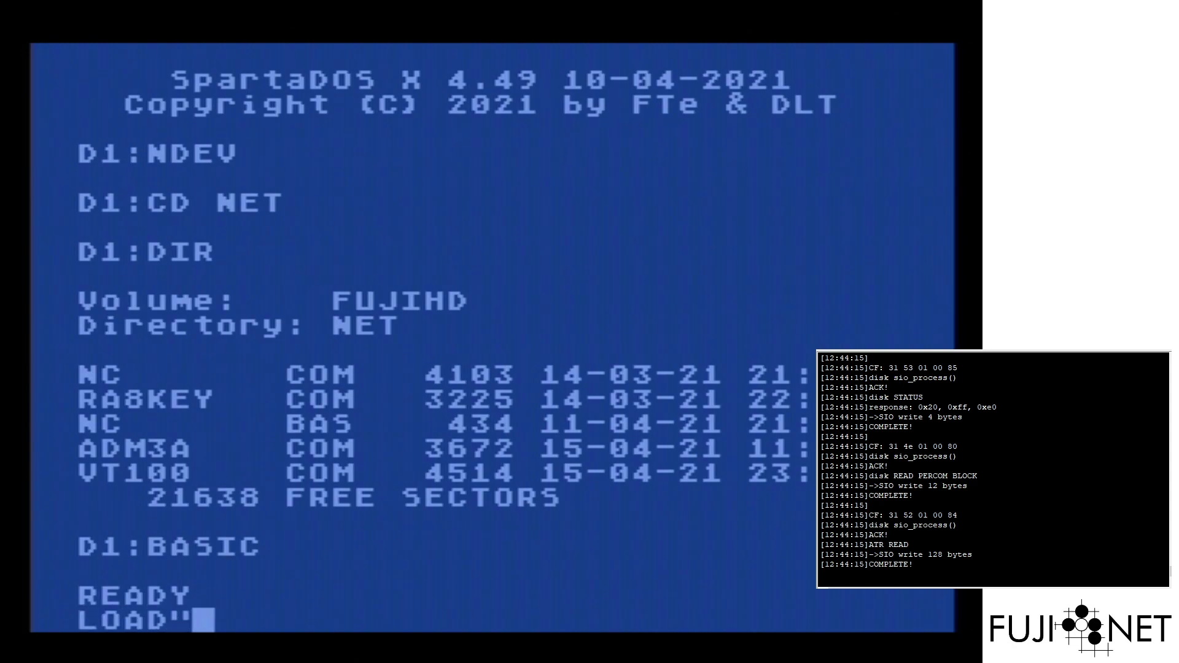
key(BackSpace)
key(BackSpace)
key(BackSpace)
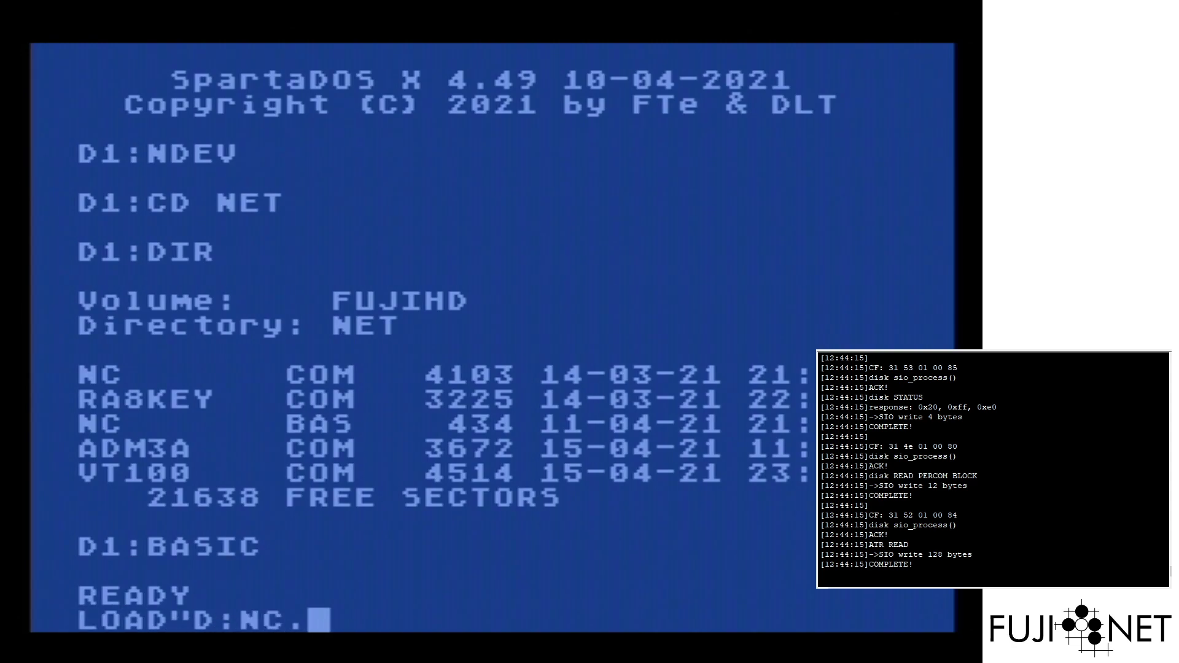
text(BAS)
key(Return)
List the NC.BAS program, then leave BASIC with DOS
text(LIST)
key(Return)
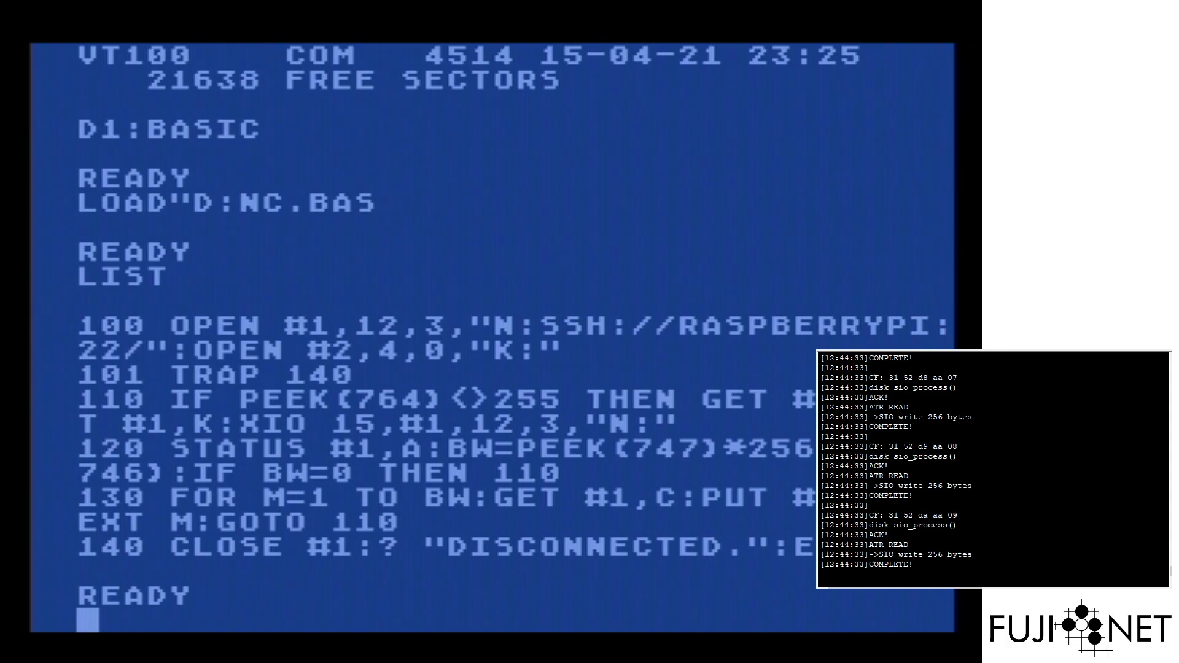
text(DOS)
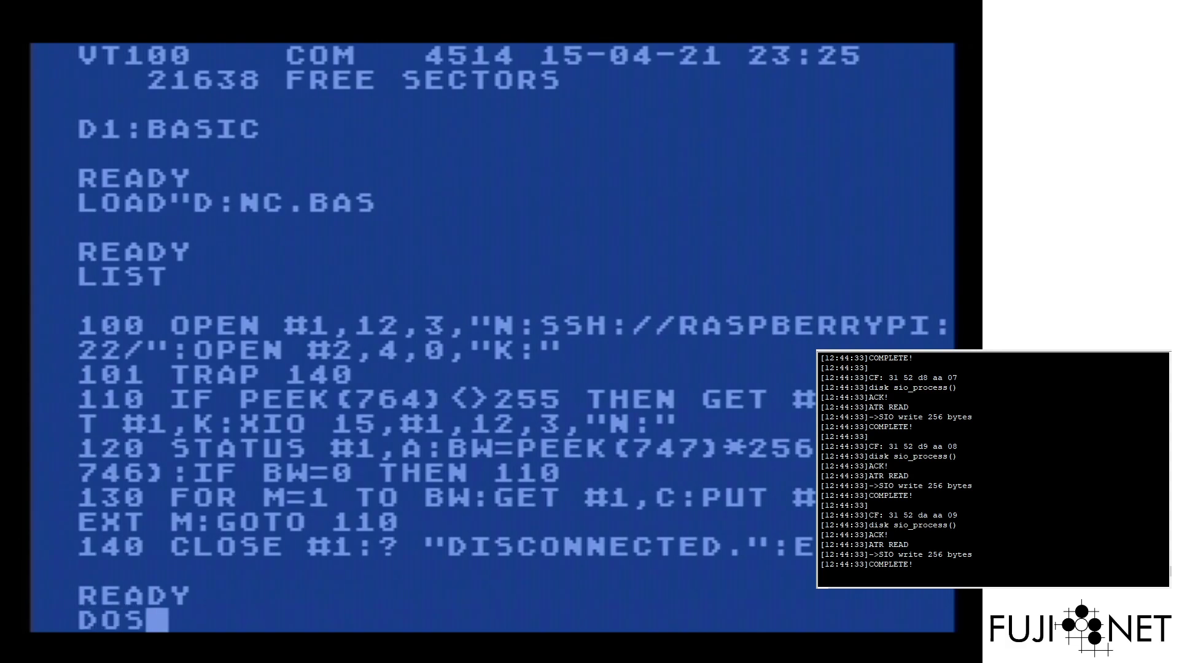
key(Return)
key(Return)
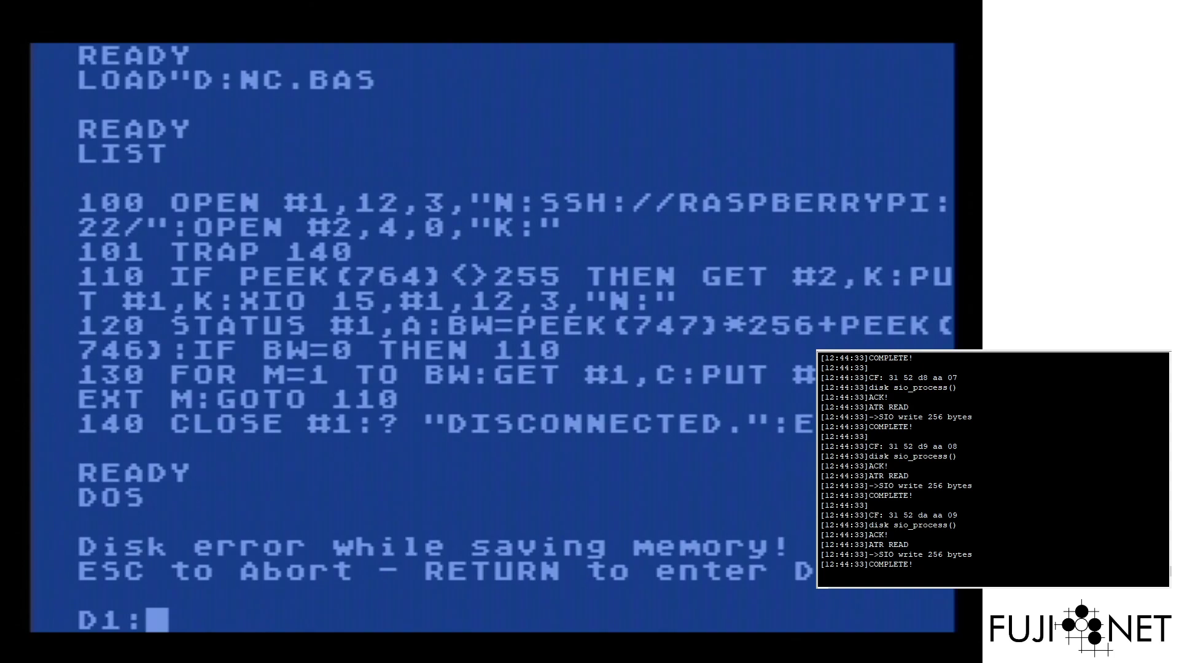
Set the N: device's SSH username and password with NLOGIN
text(N:)
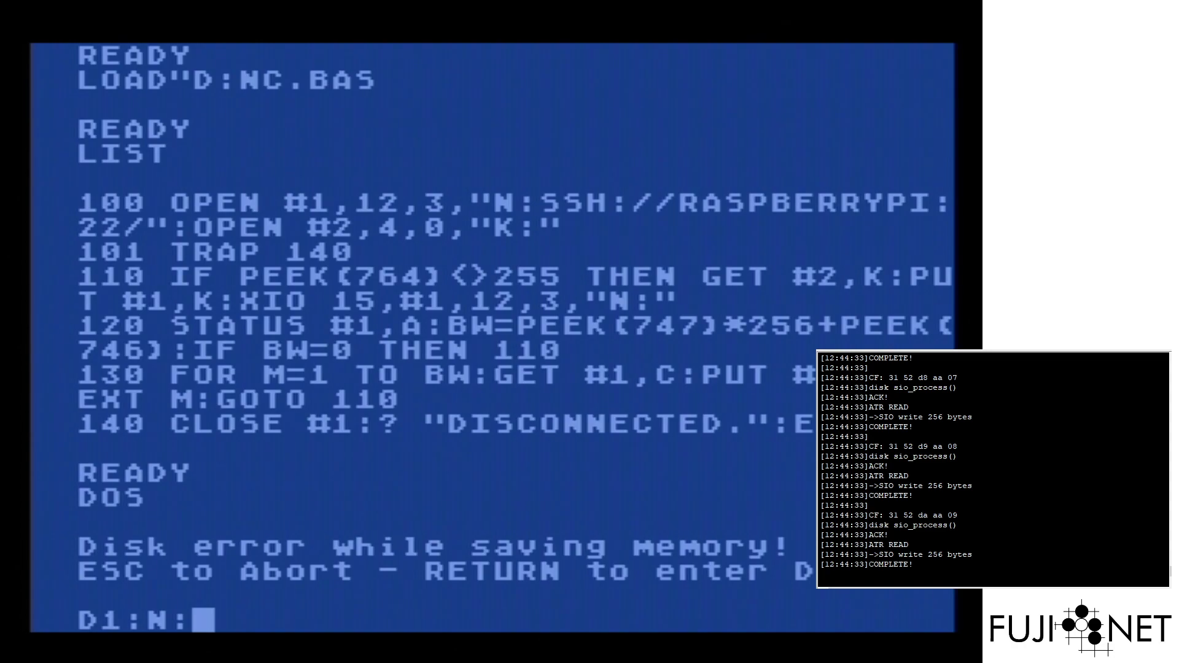
key(BackSpace)
key(BackSpace)
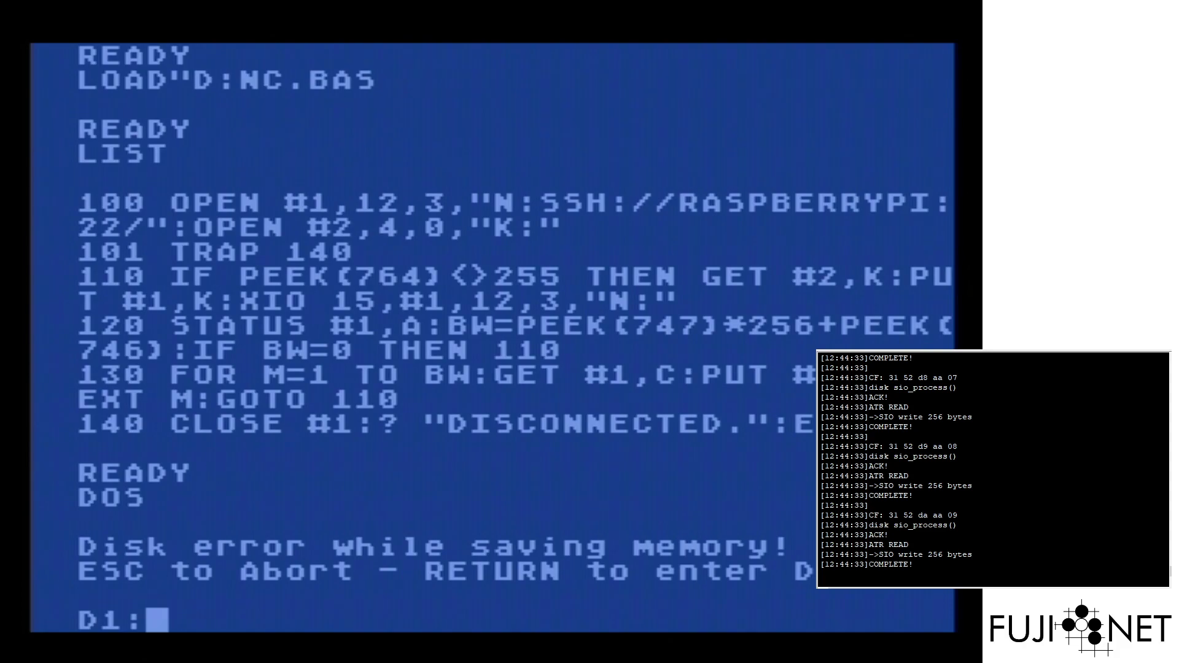
text(NLOGIN )
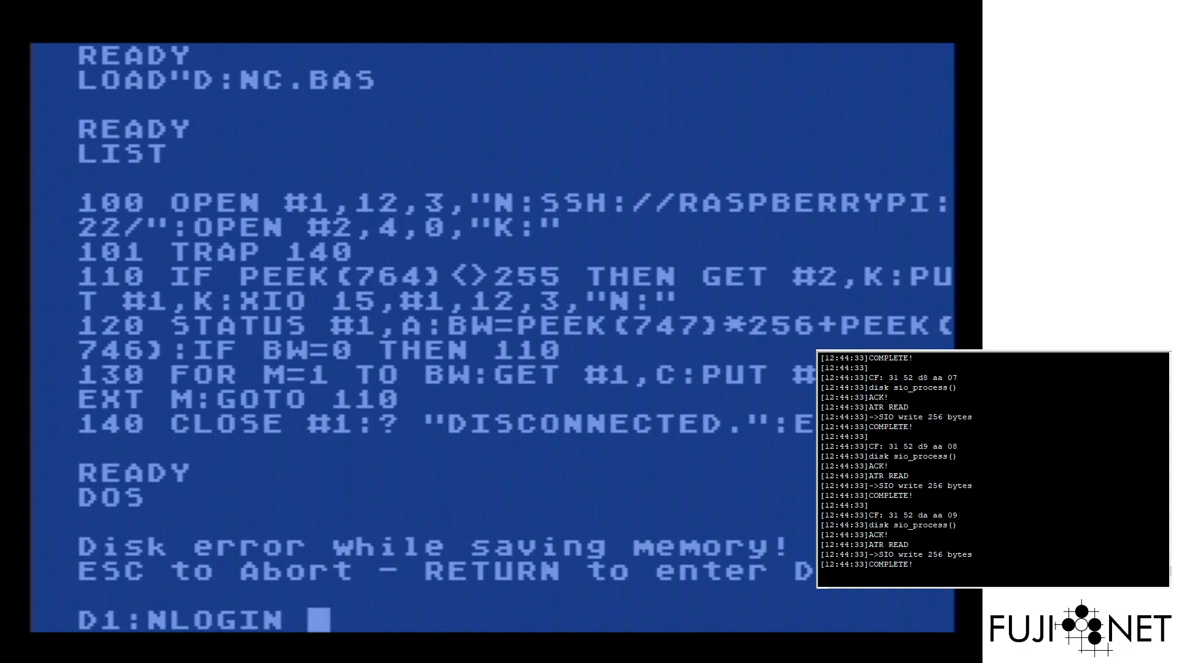
text(N:)
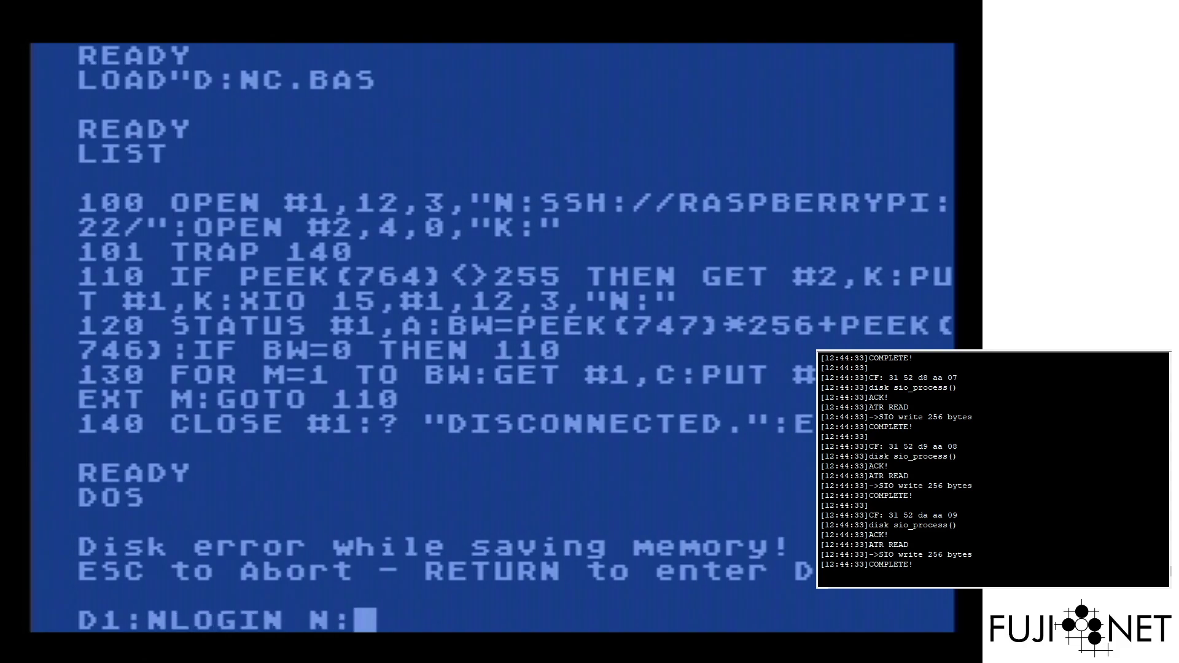
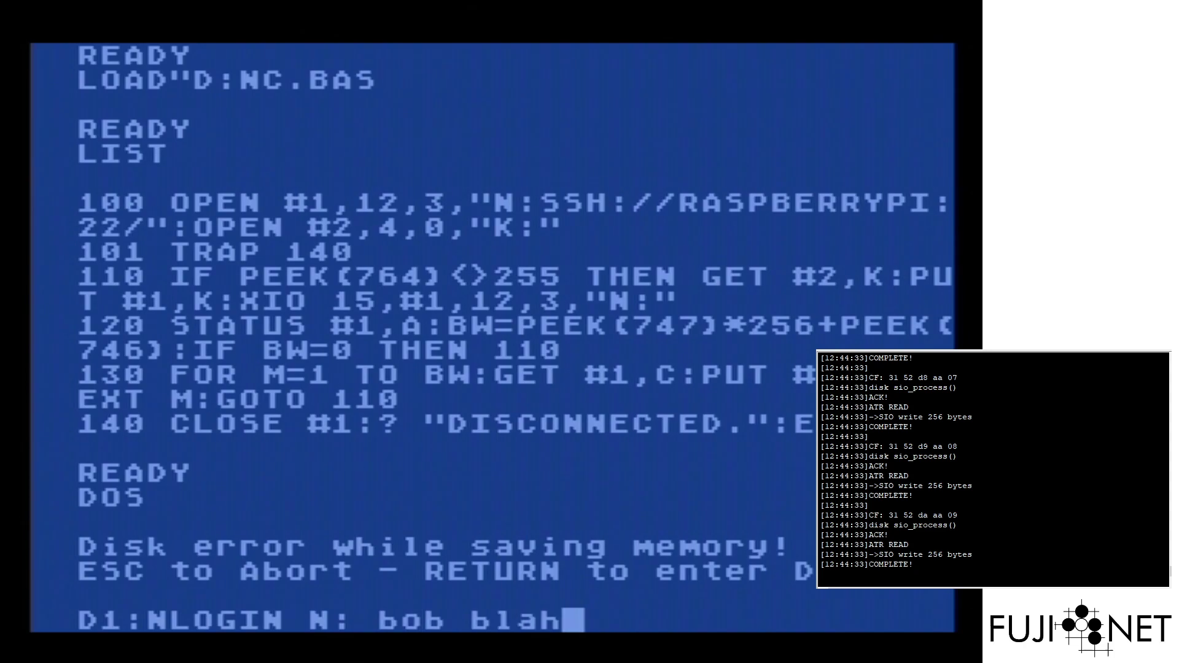
key(Return)
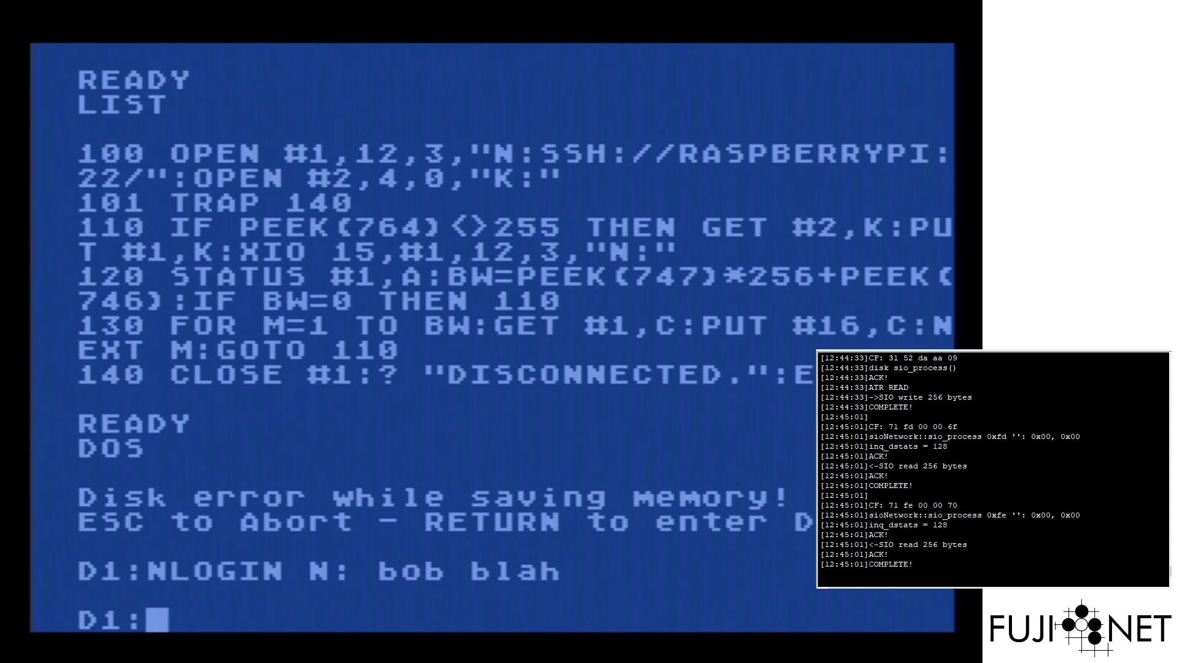
After a failed CAR attempt, start BASIC and load NC.BAS from D:
text(CAR)
key(Return)
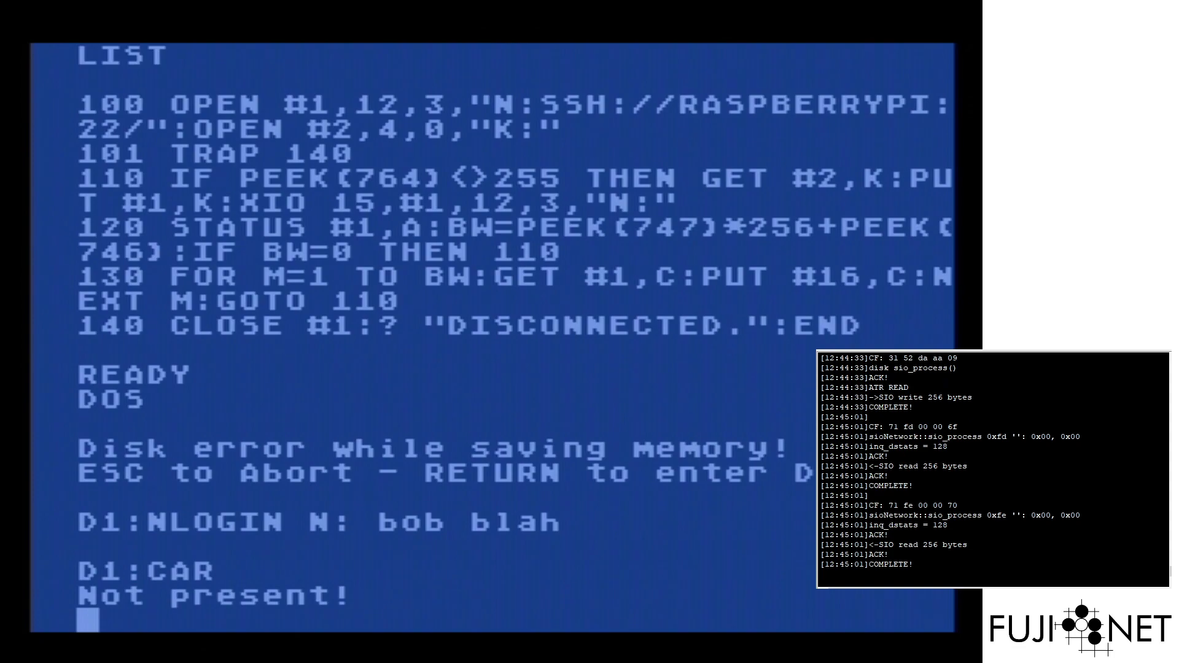
text(BASIC)
key(Return)
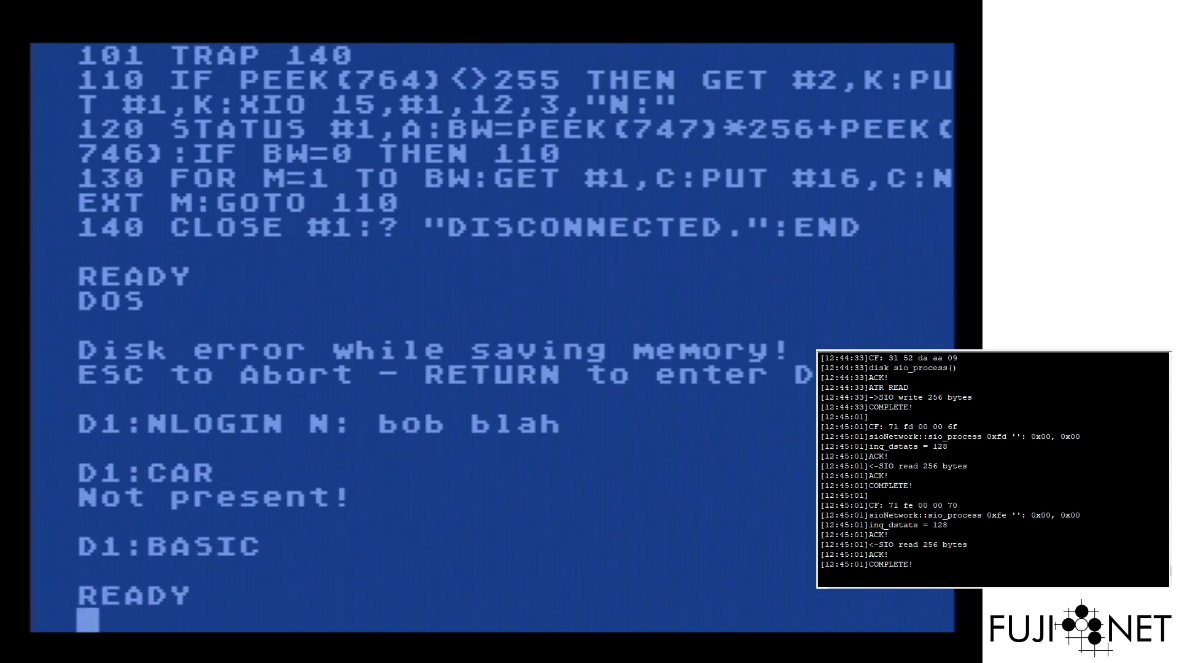
text(LOAD"D:NC.)
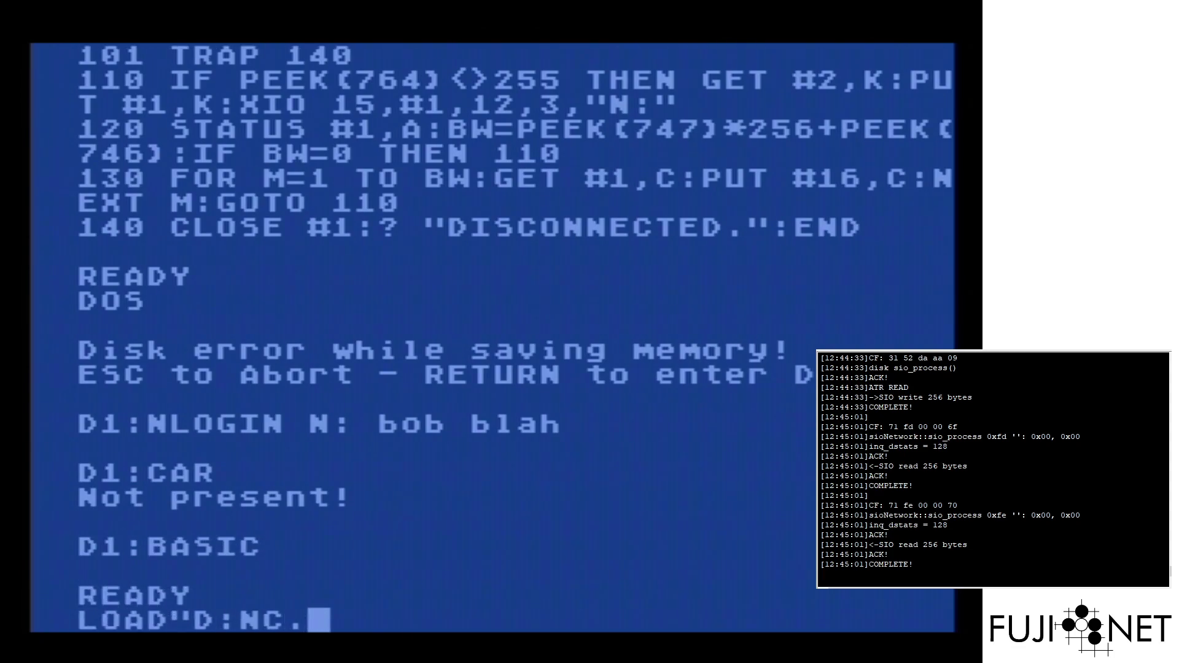
text(BAS)
key(Return)
List NC.BAS and review its lines up to the SSH address on line 100
text(LIST)
key(Return)
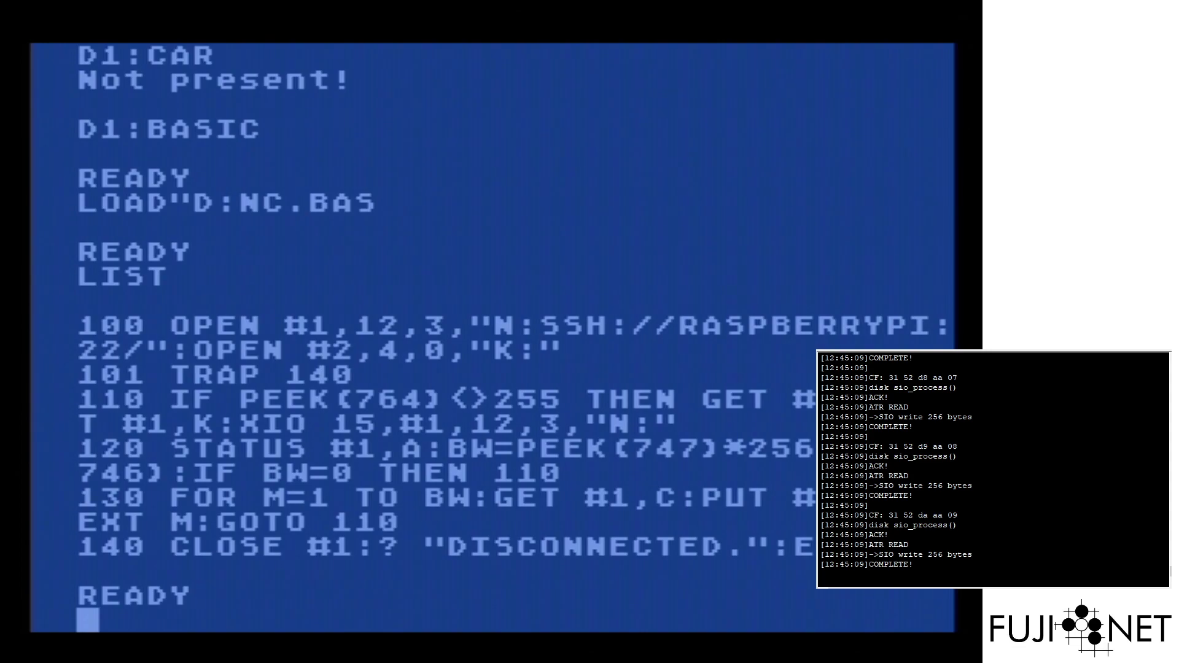
key(Right)
key(Right)
key(Right)
key(Right)
key(Right)
key(Right)
key(Right)
key(Right)
key(Right)
key(Right)
key(Right)
key(Right)
key(Right)
key(Up)
key(Up)
key(Up)
key(Up)
key(Up)
key(Up)
key(Up)
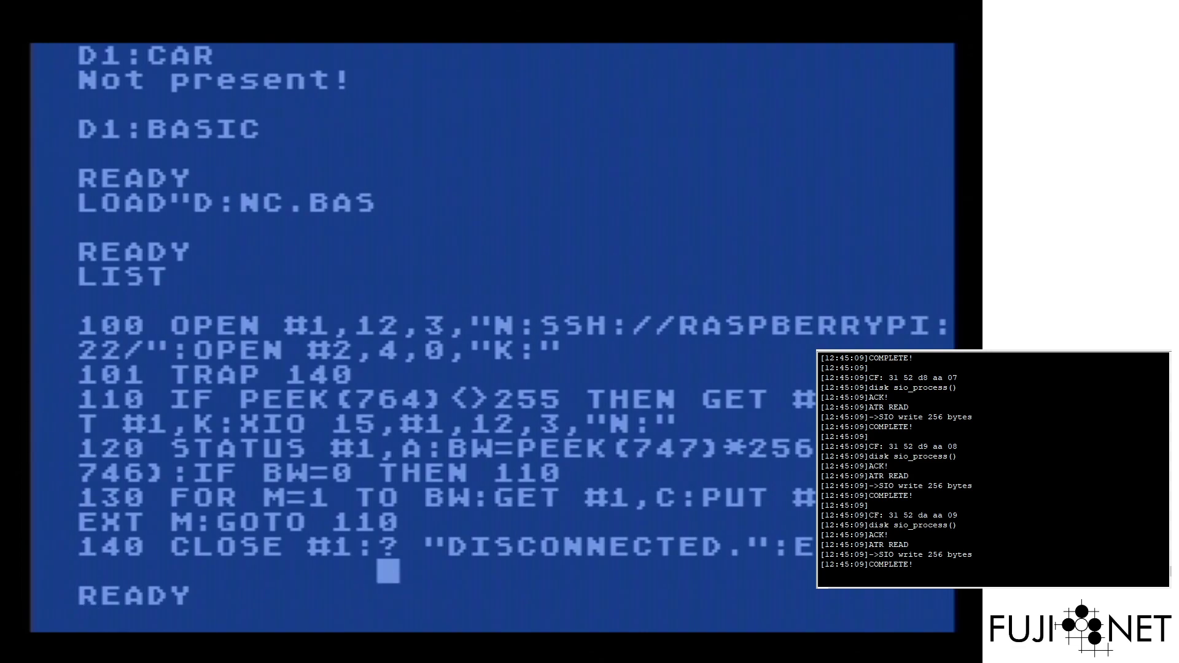
key(Up)
key(Up)
key(Up)
key(Up)
key(Right)
key(Up)
key(Right)
key(Right)
key(Right)
key(Right)
key(Right)
key(Right)
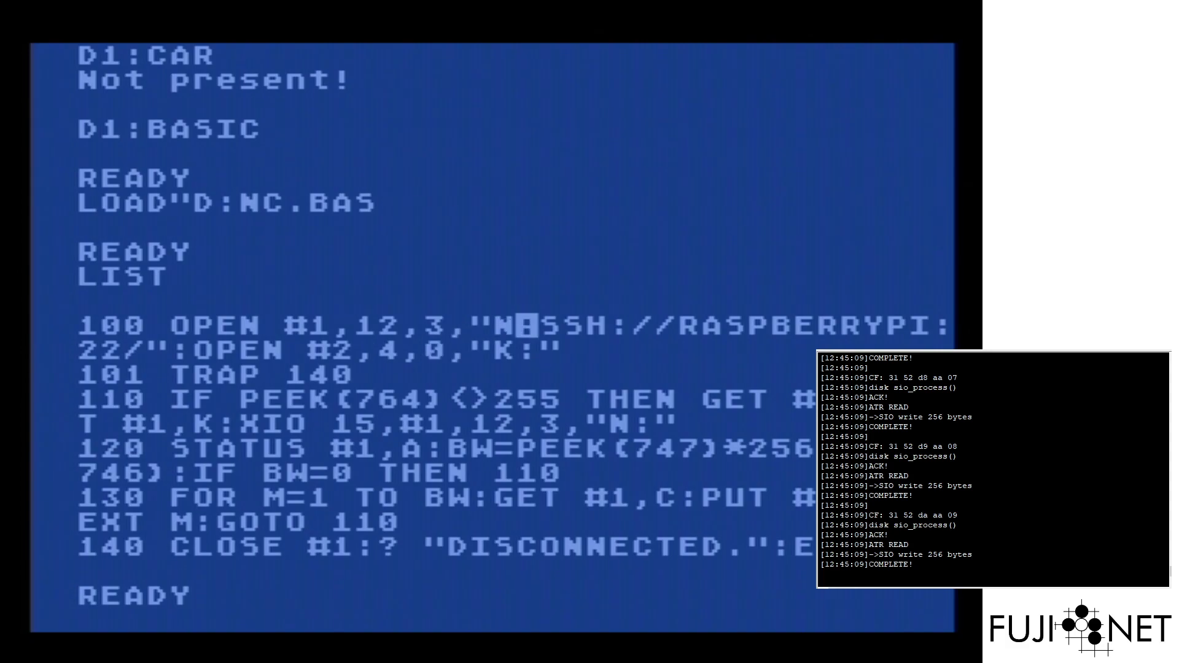
key(Down)
key(Down)
key(Down)
key(Down)
key(Down)
key(Down)
key(Down)
key(Down)
key(Down)
key(Down)
key(Down)
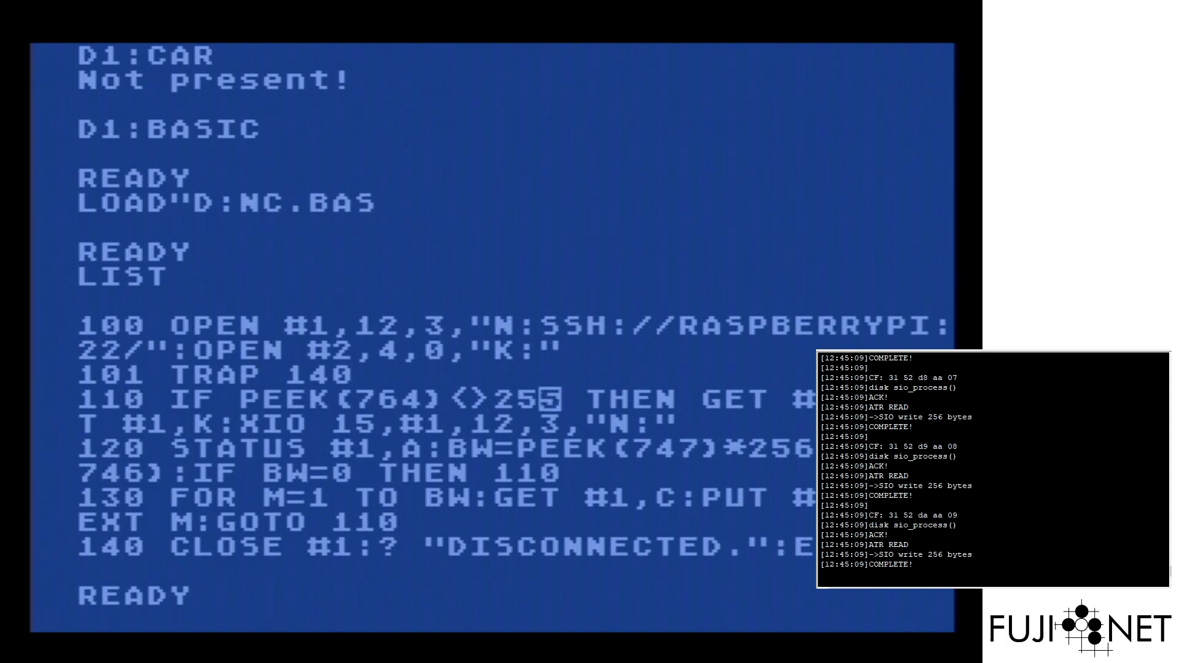
key(Down)
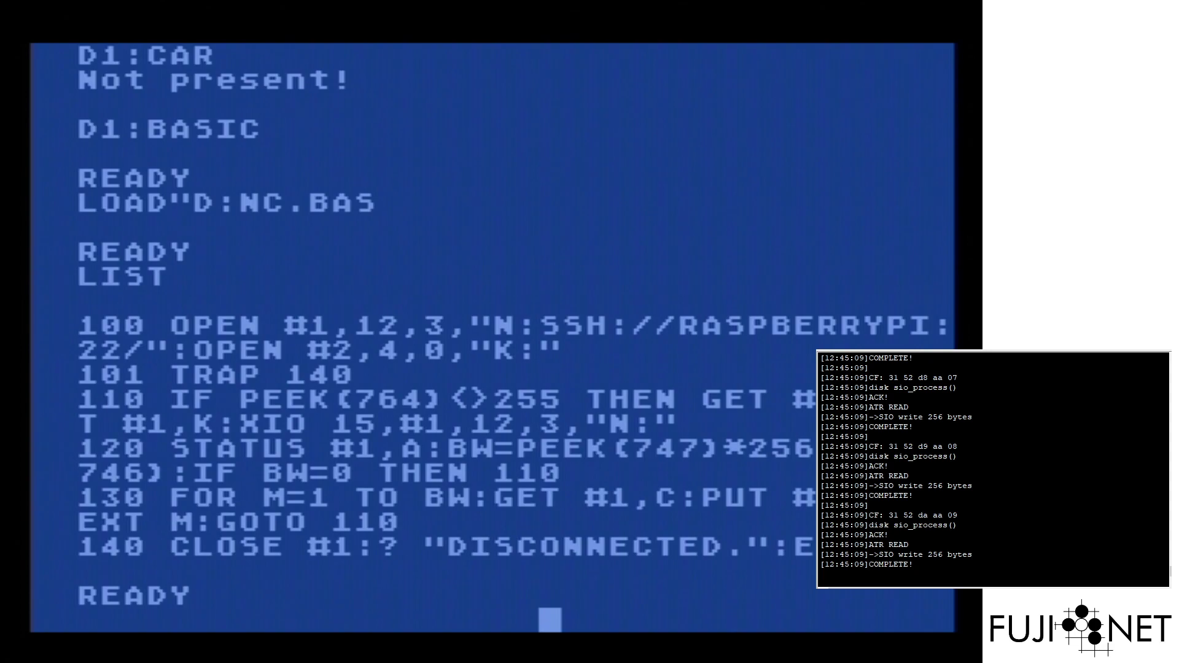
RUN NC.BAS to open the SSH session, then try uppercase TOP, which is rejected
text(RUN)
key(Return)
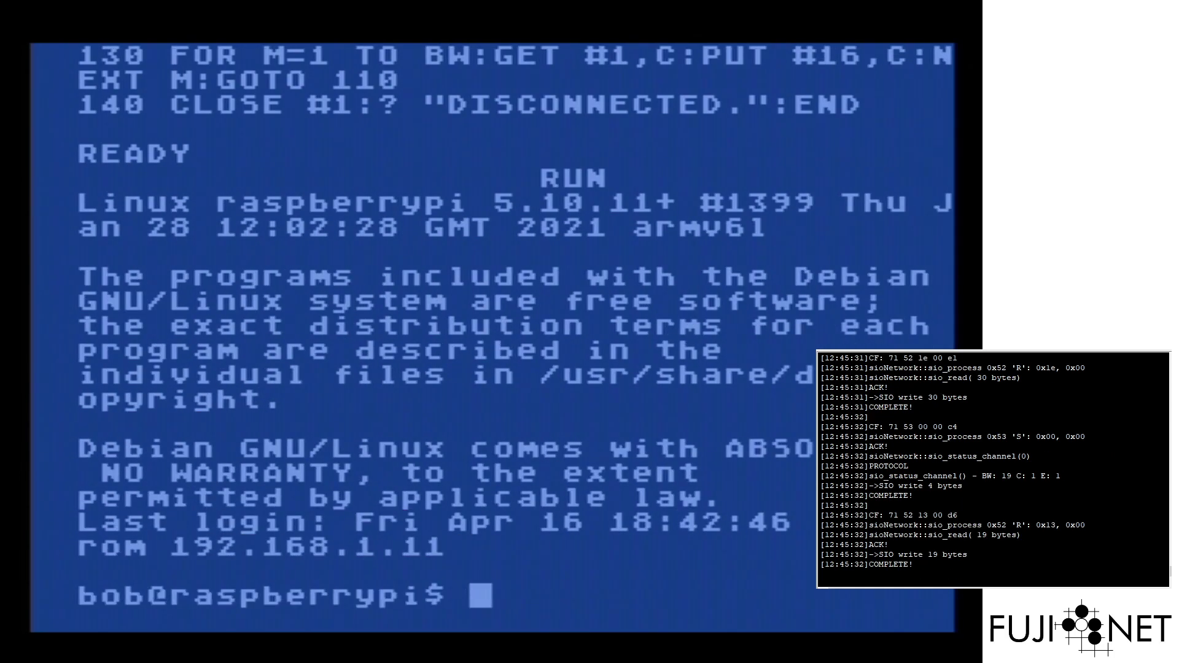
text(TOP)
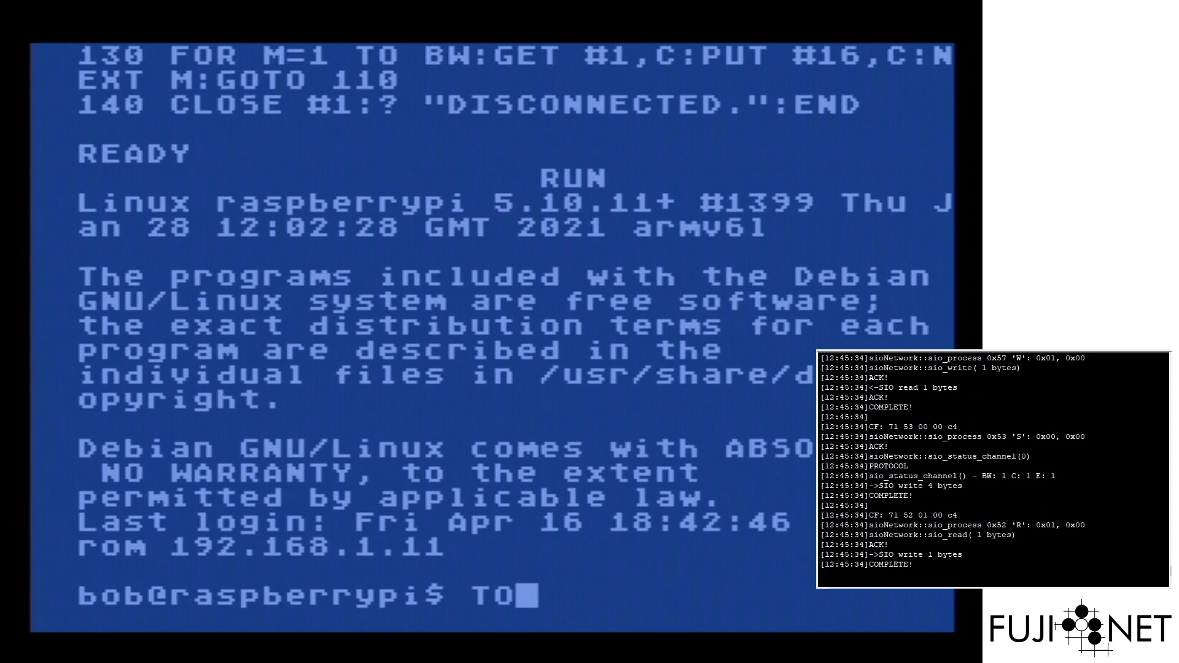
key(Return)
key(Return)
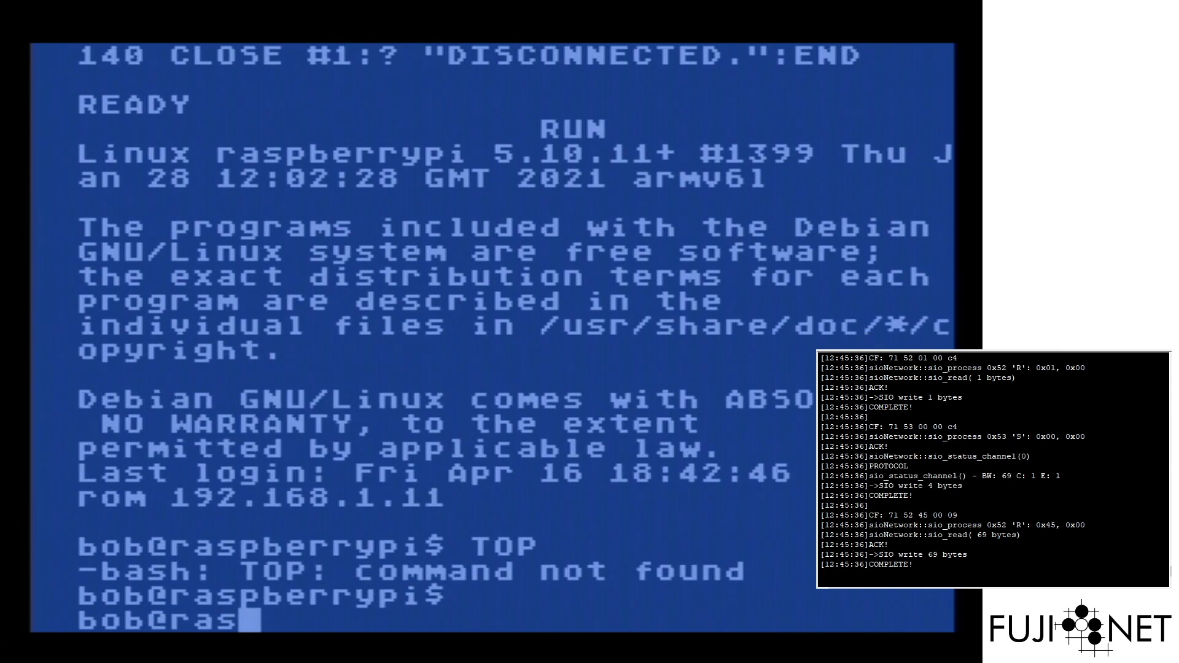
Enter lowercase top at the Pi's bash prompt to stream its 86-task process list
text(top)
key(Return)
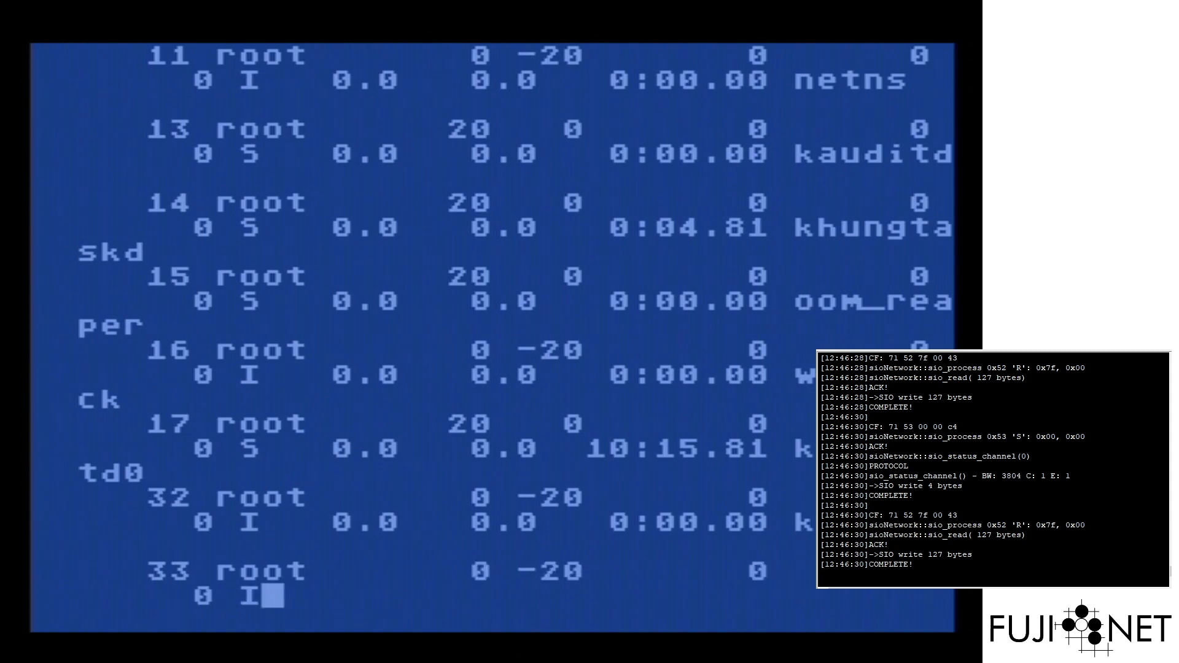
Stop the running NC.BAS program with BREAK, halting it at line 130
key(Break)
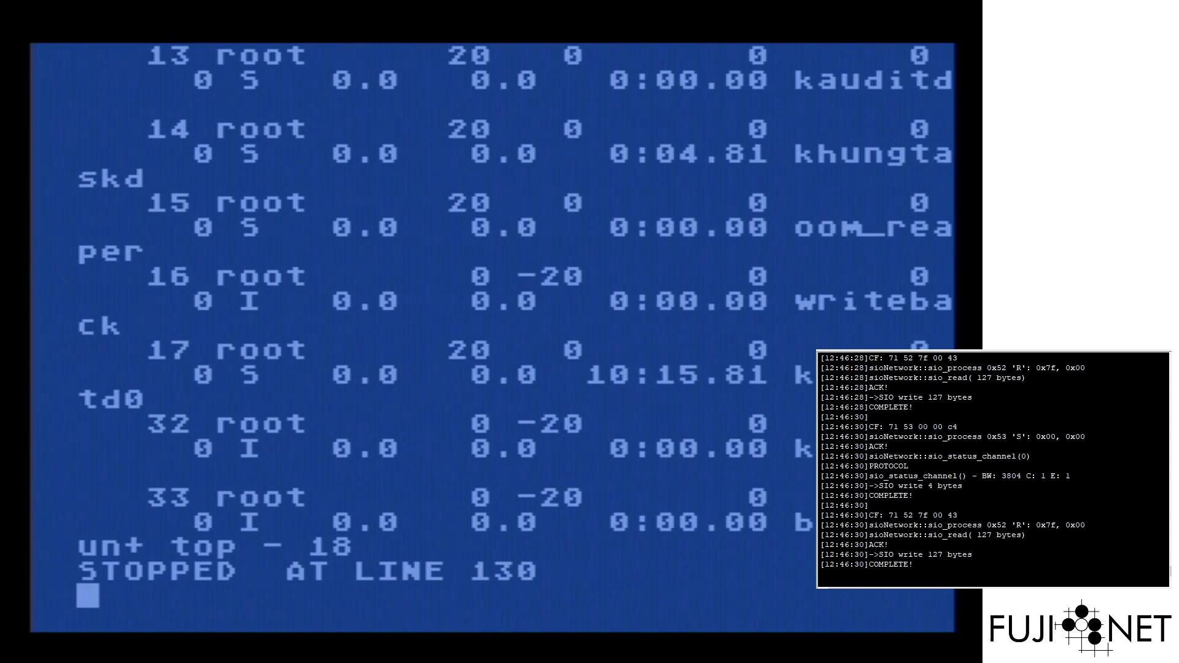
Exit BASIC with uppercase DOS, continue past the disk error, and DIR the NET directory
text(dos)
key(BackSpace)
key(BackSpace)
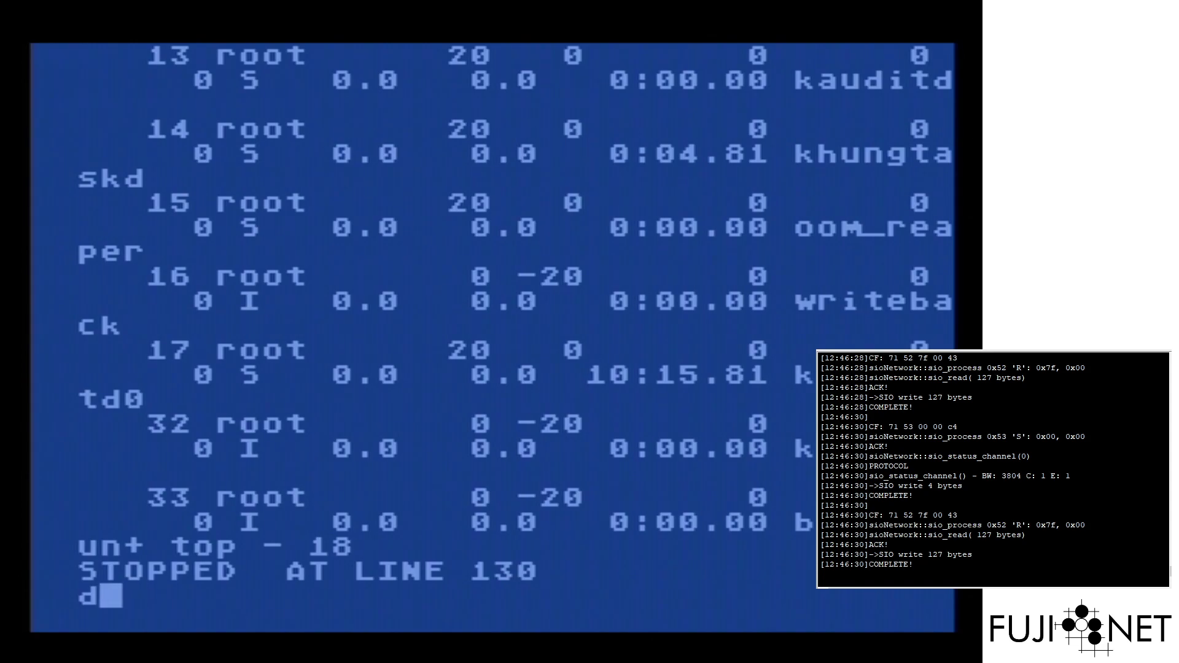
key(BackSpace)
text(DOS)
key(Return)
key(Return)
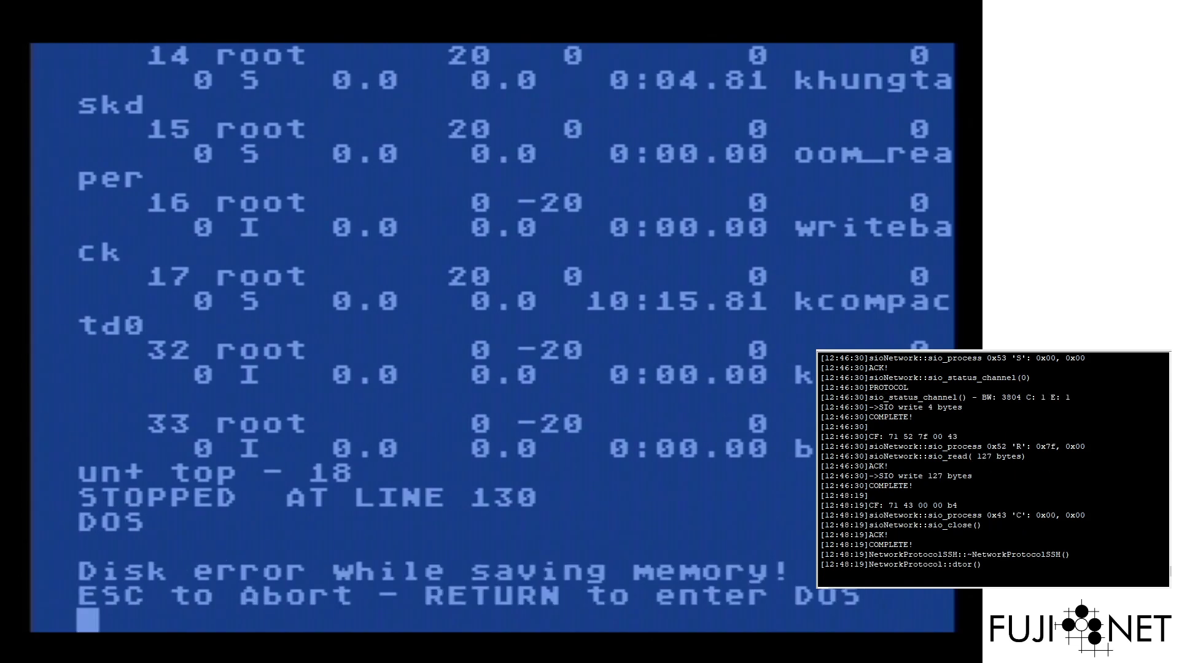
text(DIR)
key(Return)
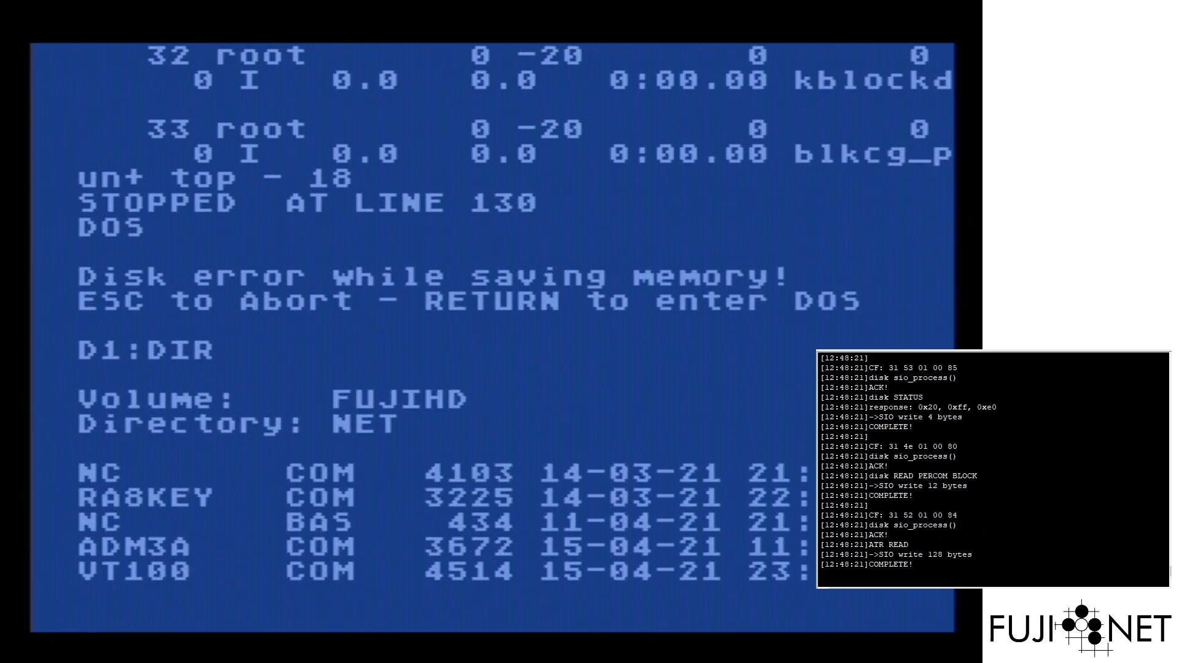